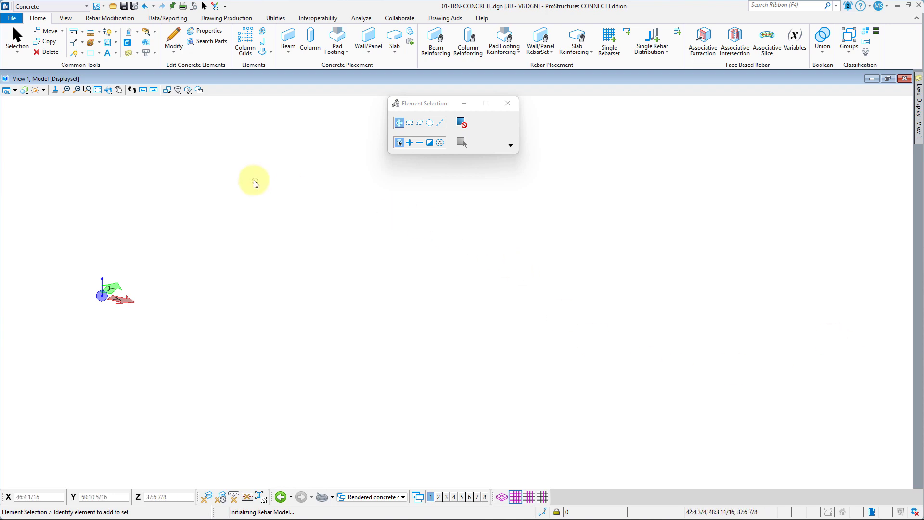
Step: Keep Concrete as the active workflow in the workflow list
click(87, 90)
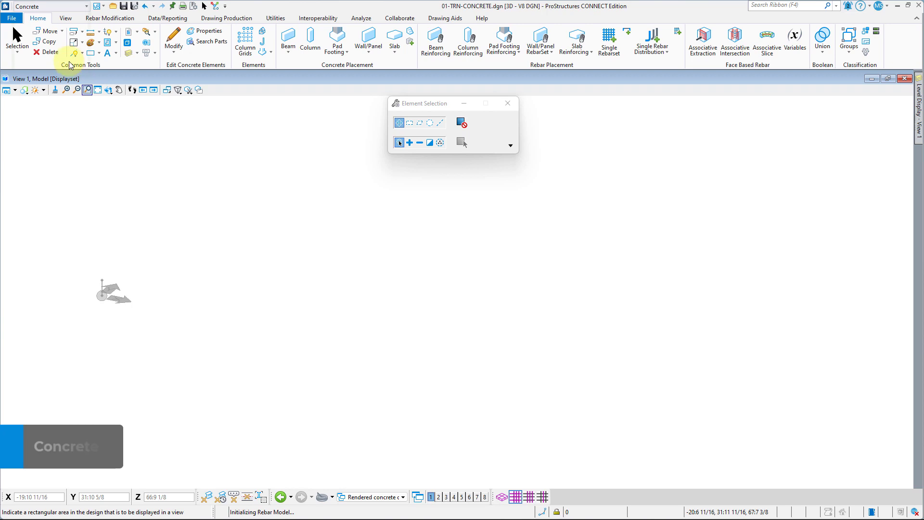
click(75, 9)
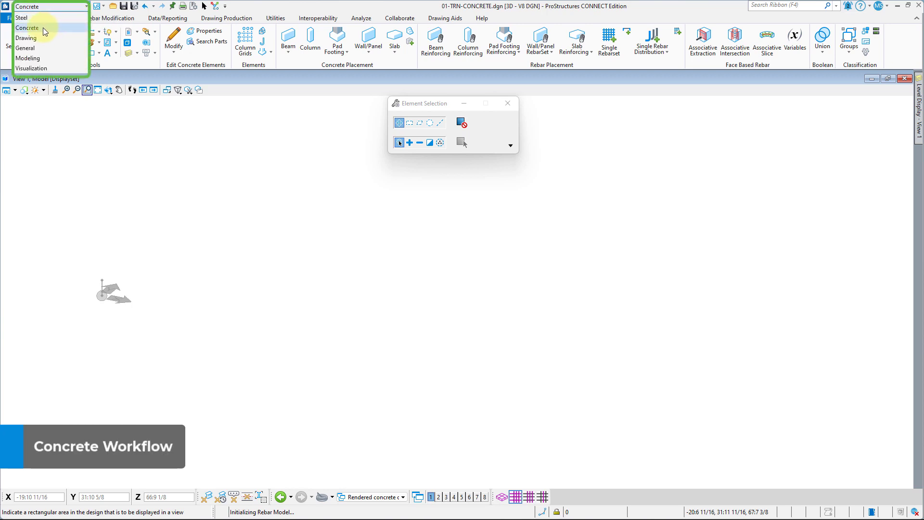
click(36, 27)
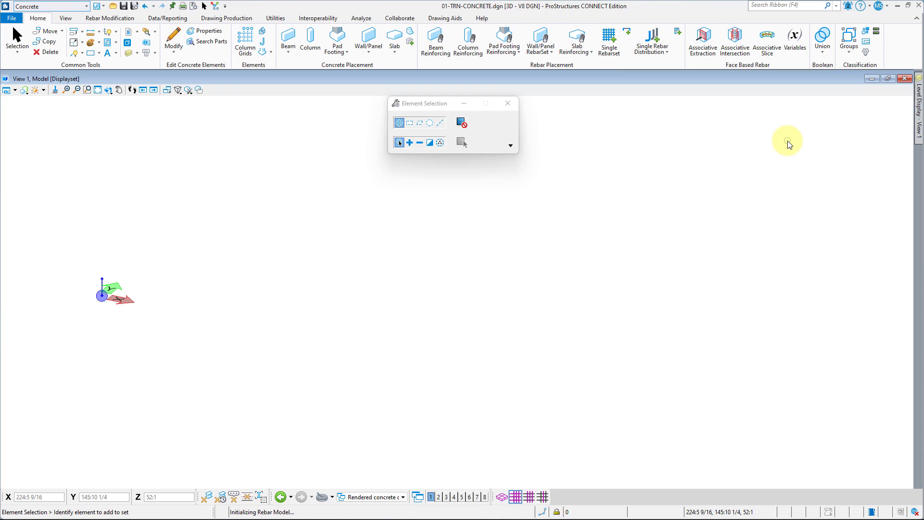
Step: Turn on the GridLines level in View 1's Level Display and fit the view
click(128, 54)
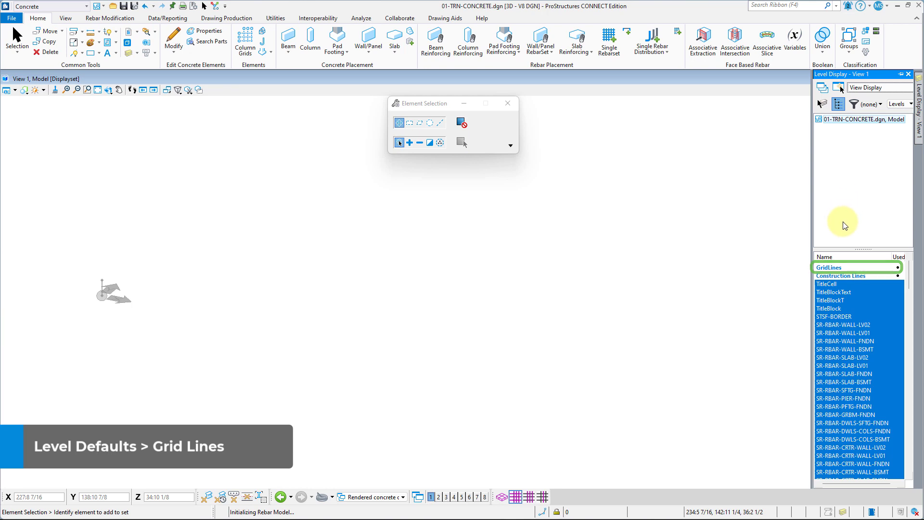
click(838, 268)
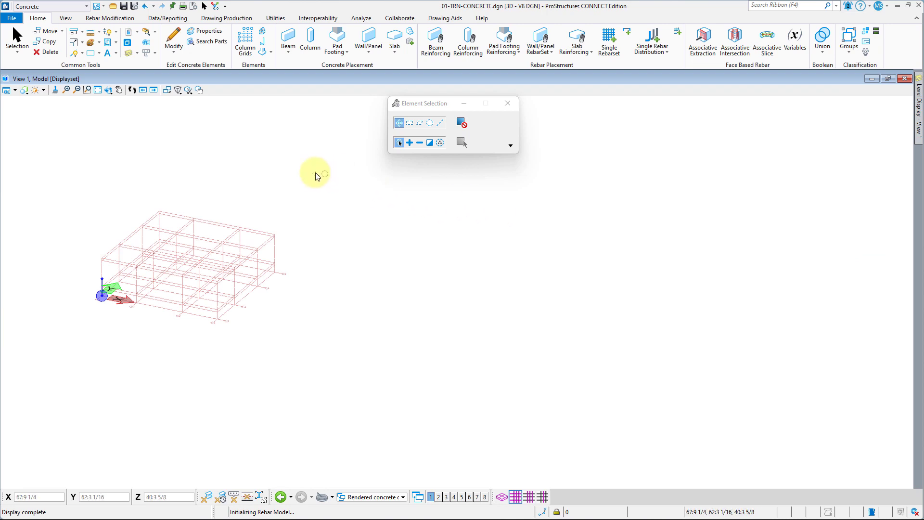
click(98, 91)
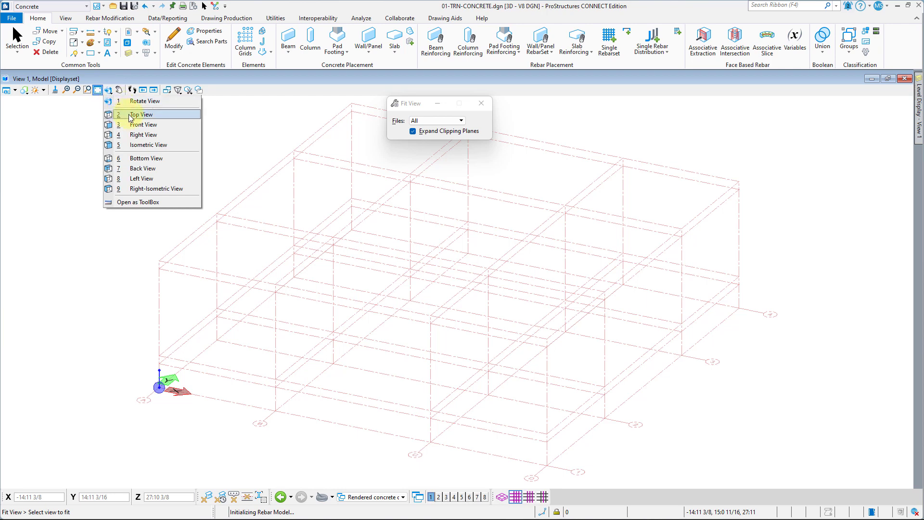
Step: Switch View 1 to Top view and fit the A–D by 1–4 grid
click(129, 116)
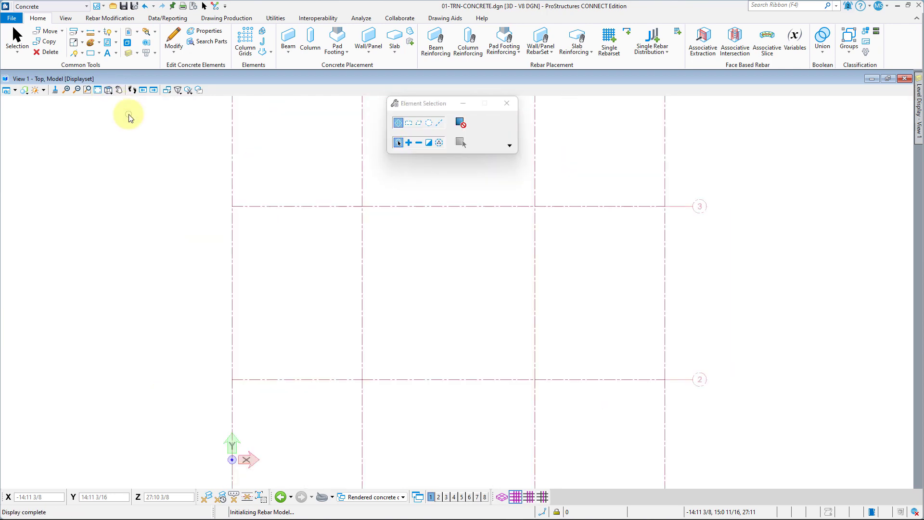
click(98, 90)
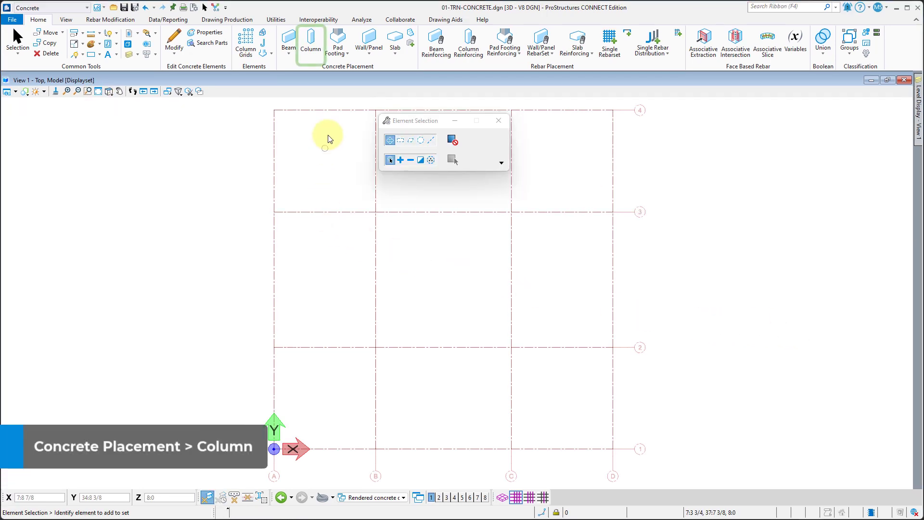
Step: Choose a rectangular column section with width and depth of 1:4
click(310, 58)
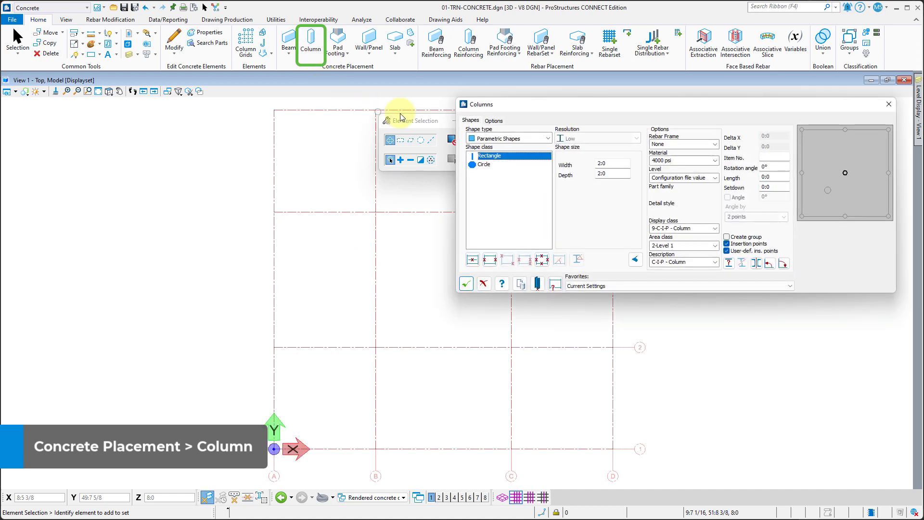
click(488, 155)
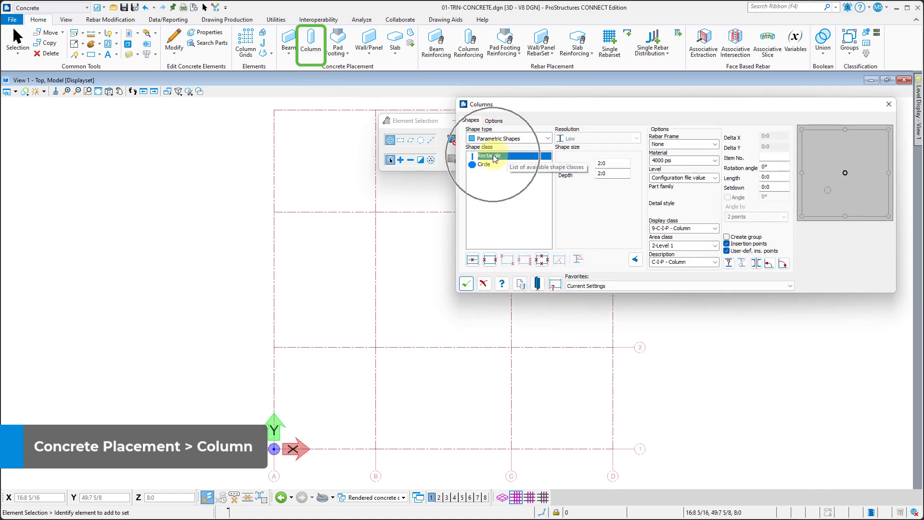
double_click(609, 164)
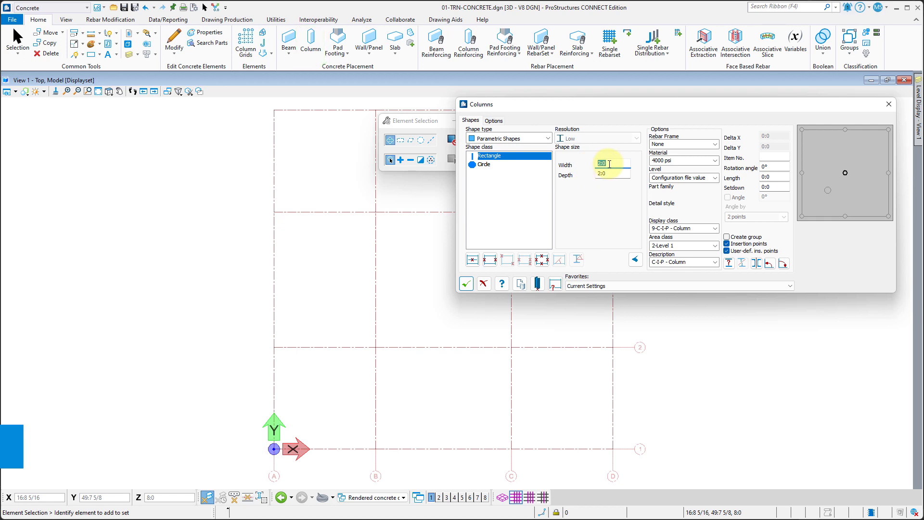
text(1:4)
click(620, 175)
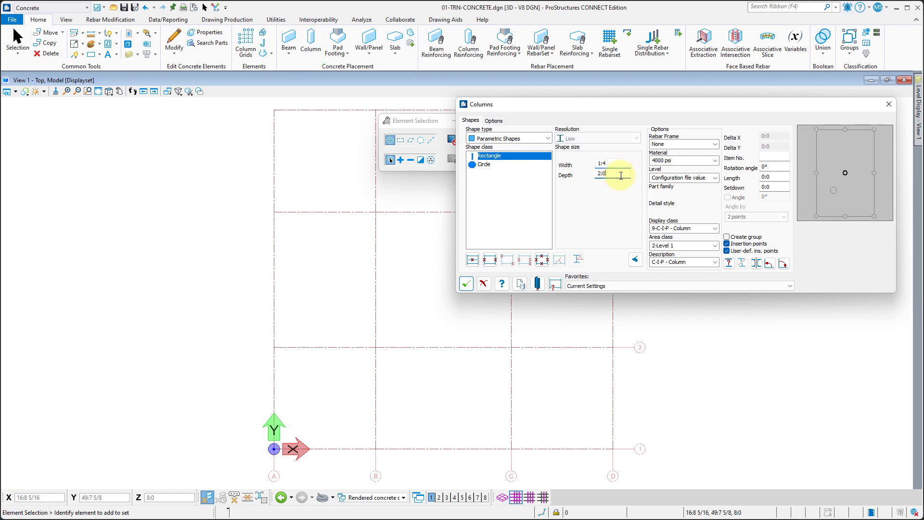
drag(625, 175, 587, 181)
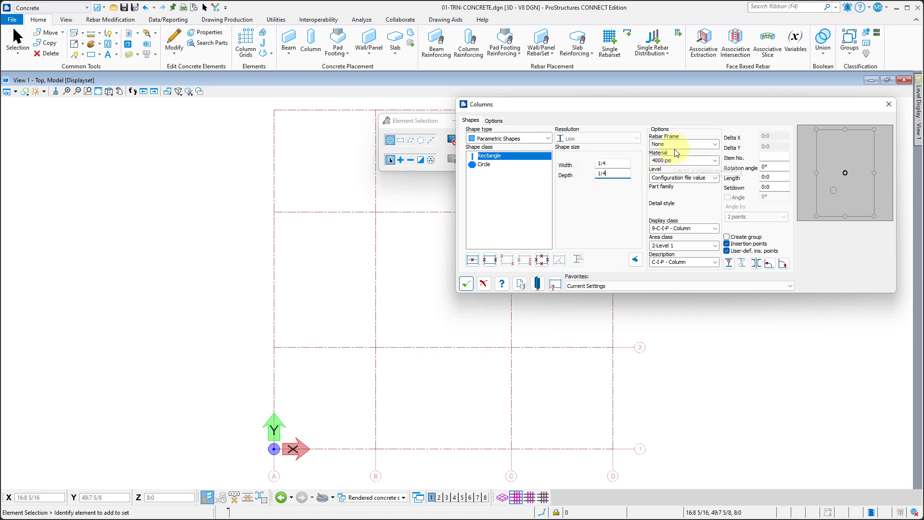
Step: Keep 4000 psi and set class 9-C-I-P - Column, area 2-Level 1, description C-I-P - Column
click(715, 160)
click(716, 161)
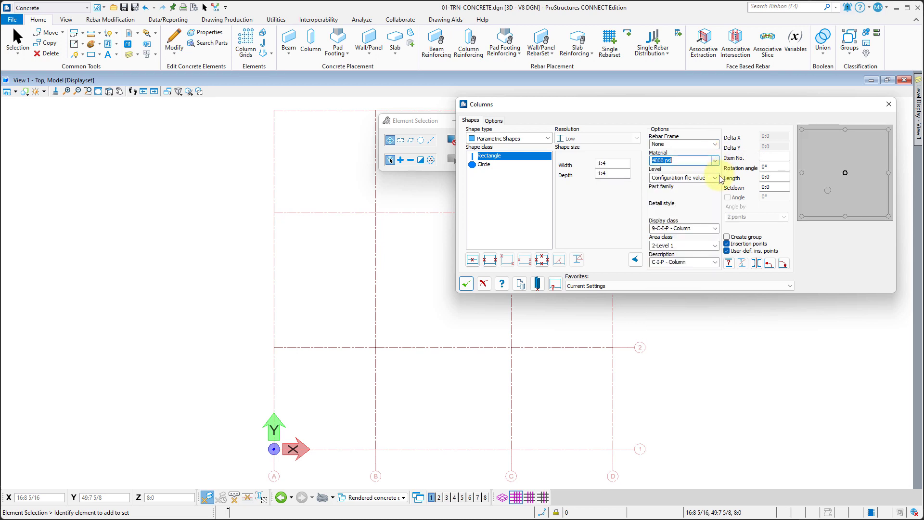
click(715, 178)
click(717, 179)
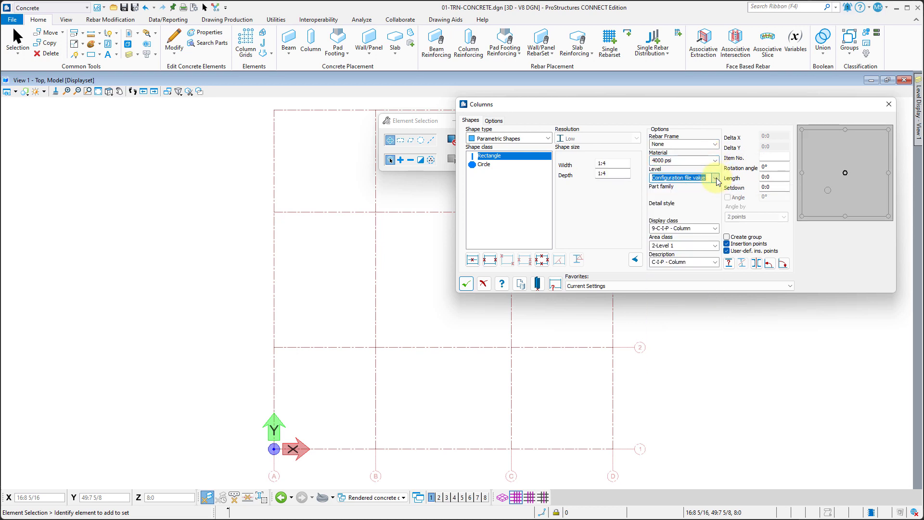
click(715, 230)
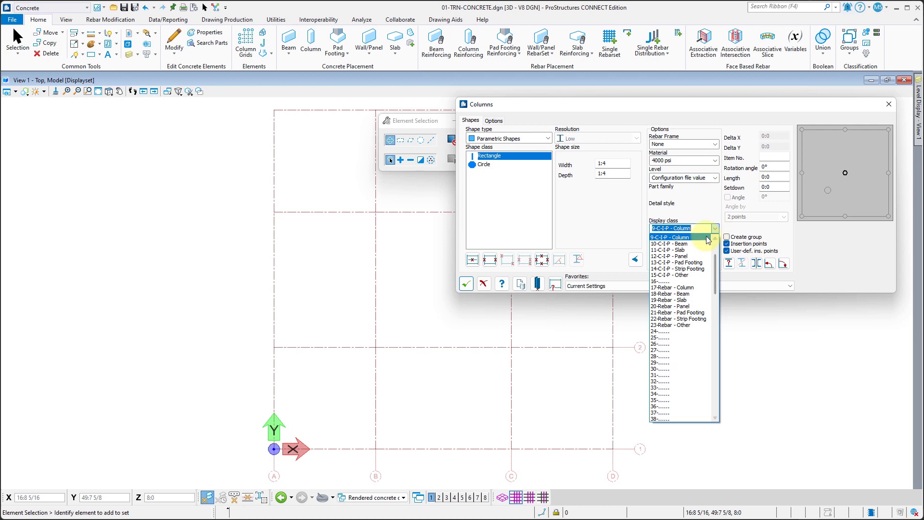
scroll(716, 269, up, 3)
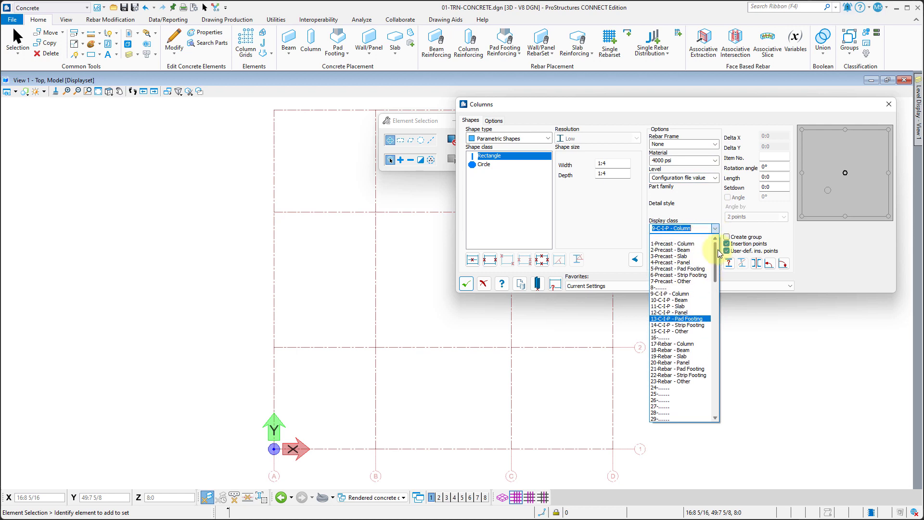
click(696, 278)
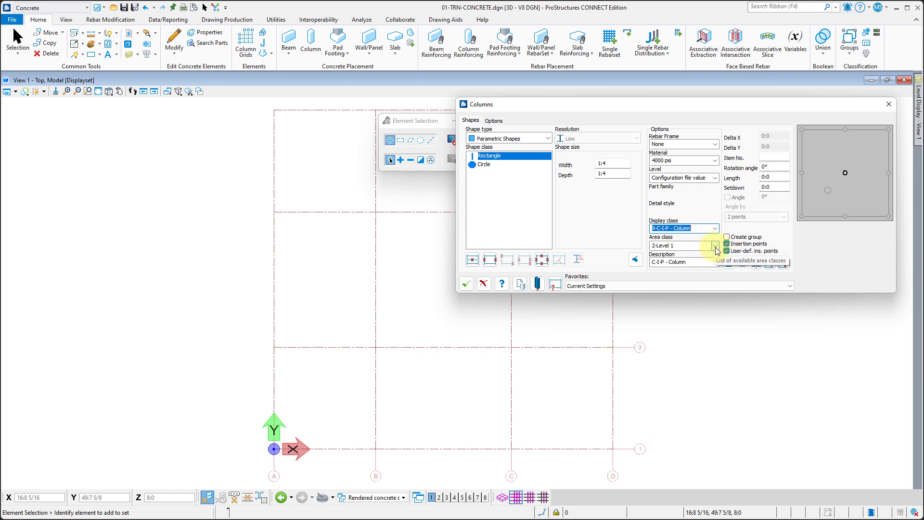
click(713, 246)
click(708, 255)
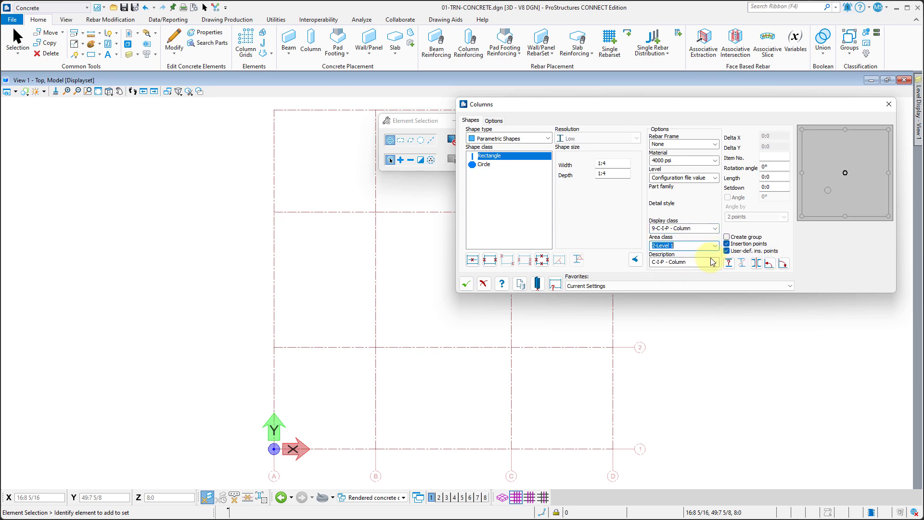
click(714, 262)
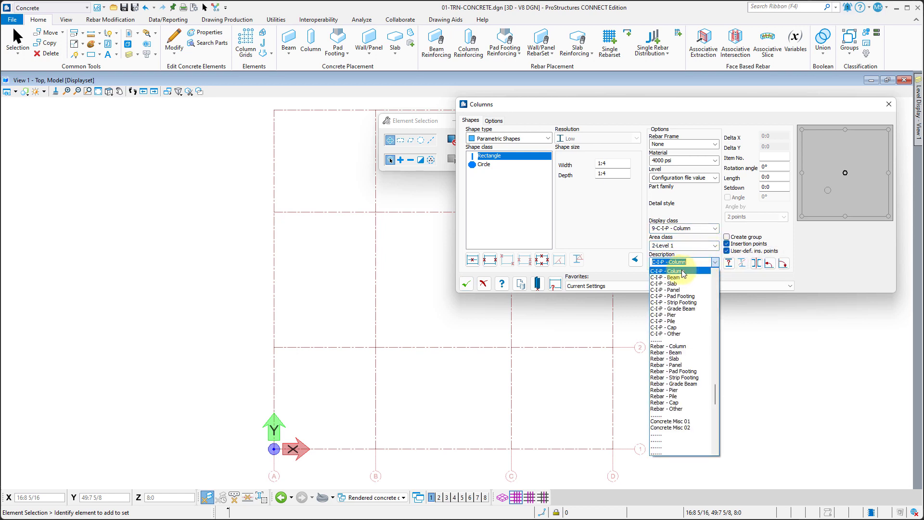
click(680, 271)
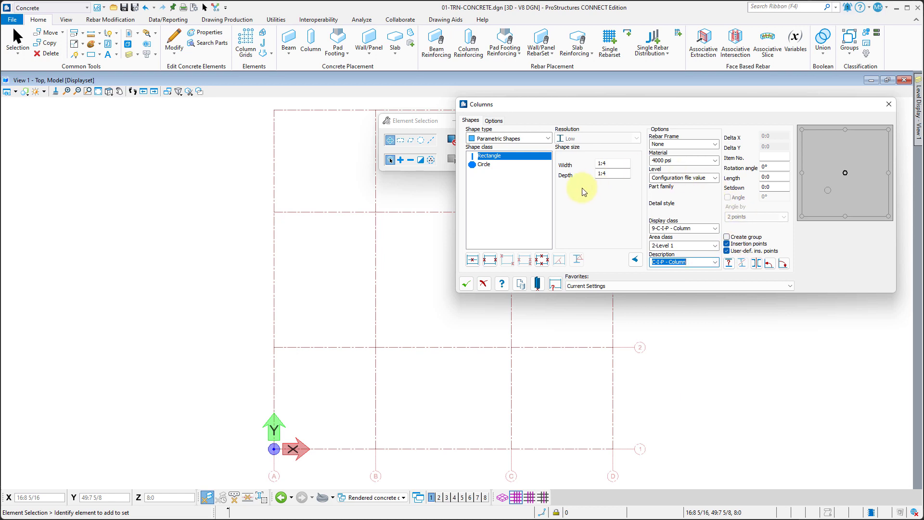
Step: Set the column heights to a 0:0 start and 15:0 end
click(537, 283)
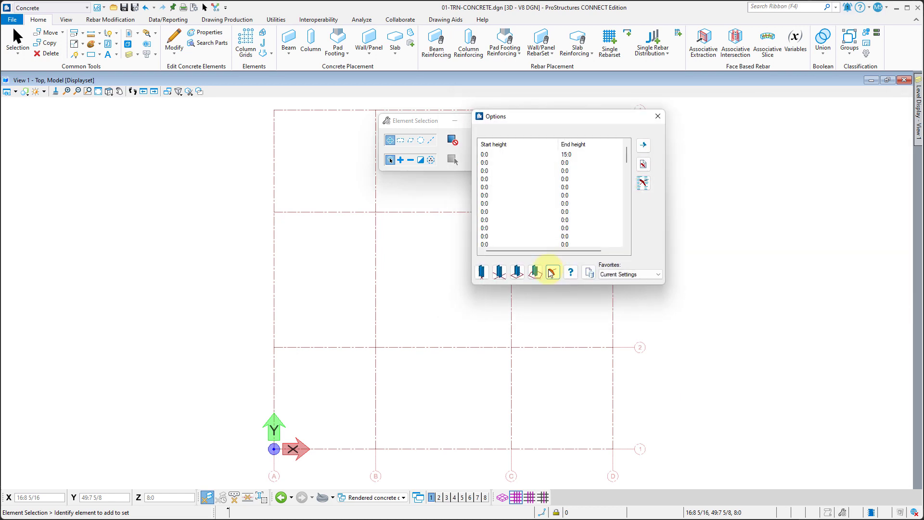
click(492, 155)
click(492, 154)
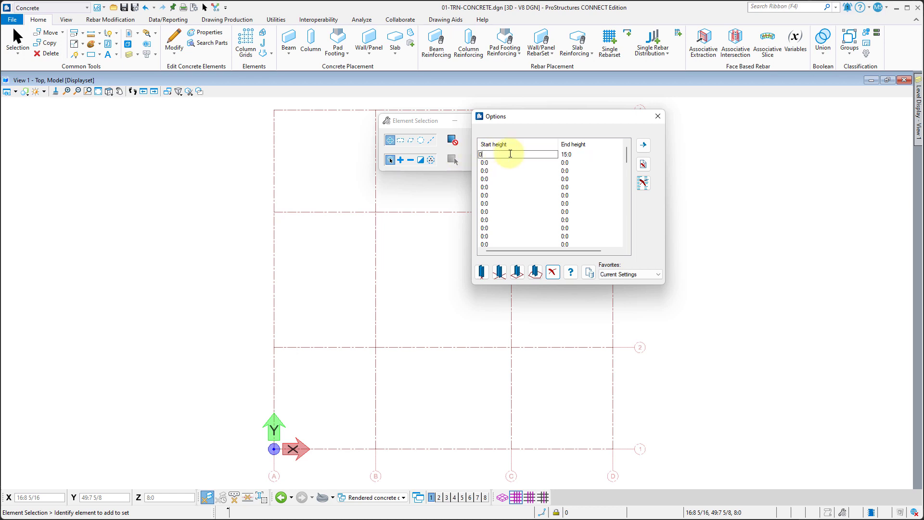
click(581, 153)
click(580, 152)
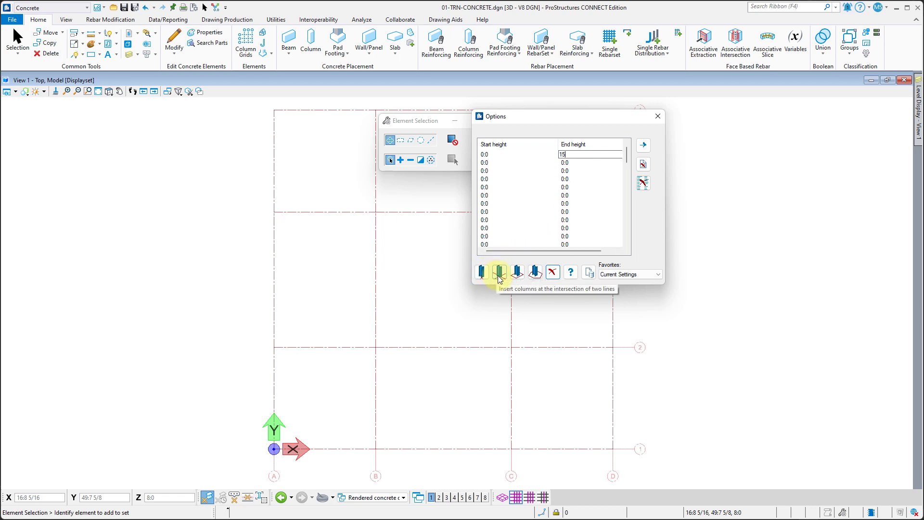
Step: Insert columns at all grid intersections inside a rectangle from A-4 to A-1
click(522, 278)
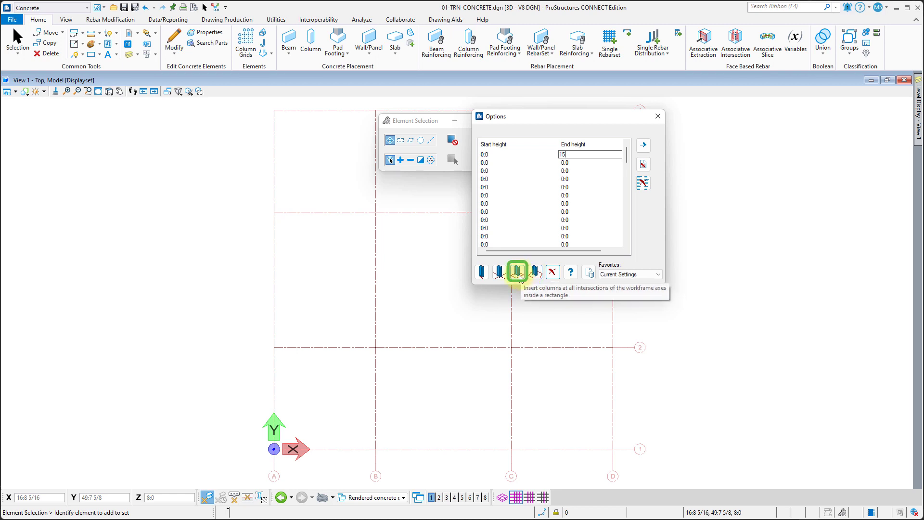
click(519, 276)
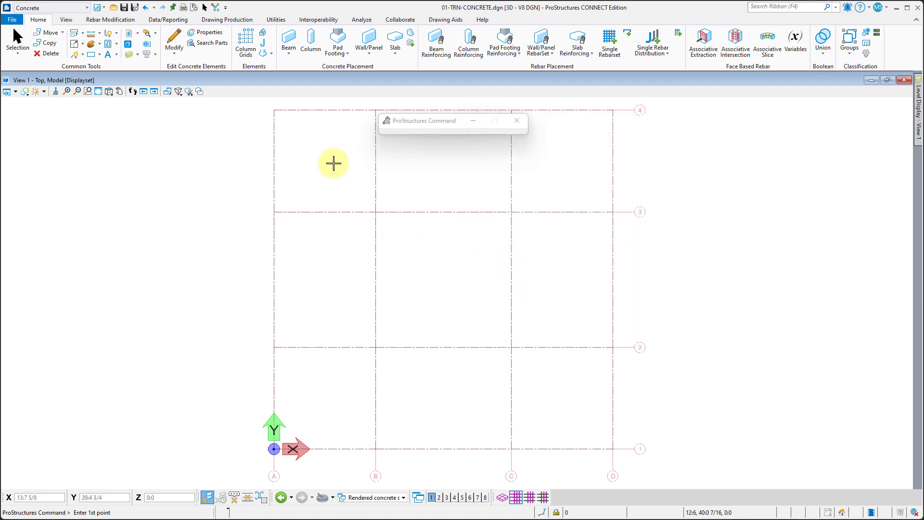
click(261, 105)
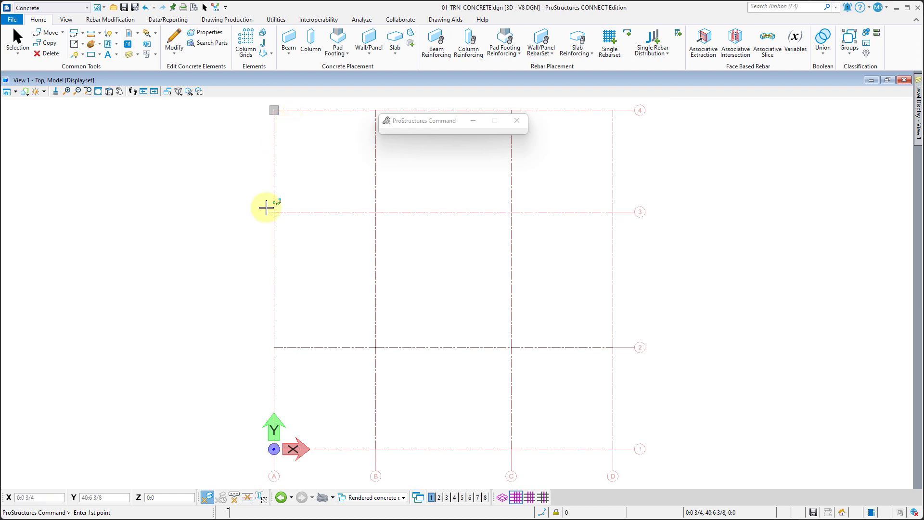
click(272, 445)
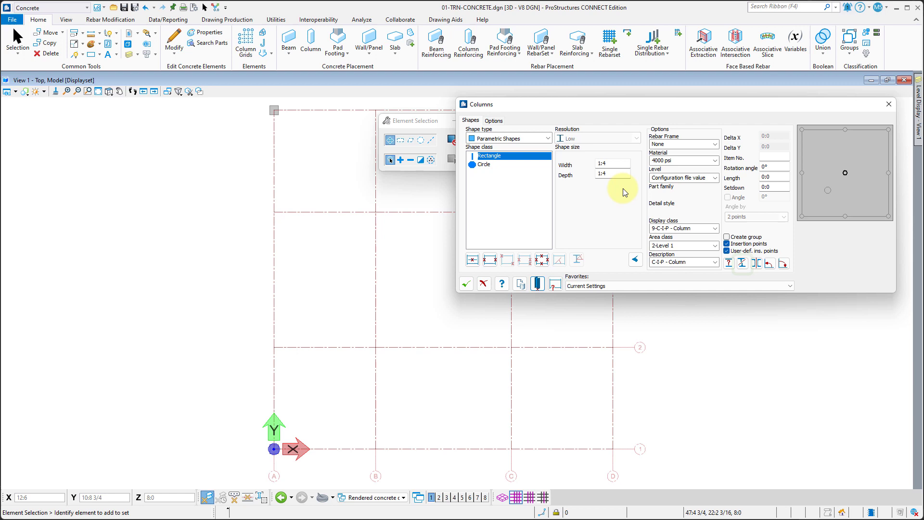
Step: Change the column depth to 2:0
click(745, 267)
drag(618, 174, 592, 173)
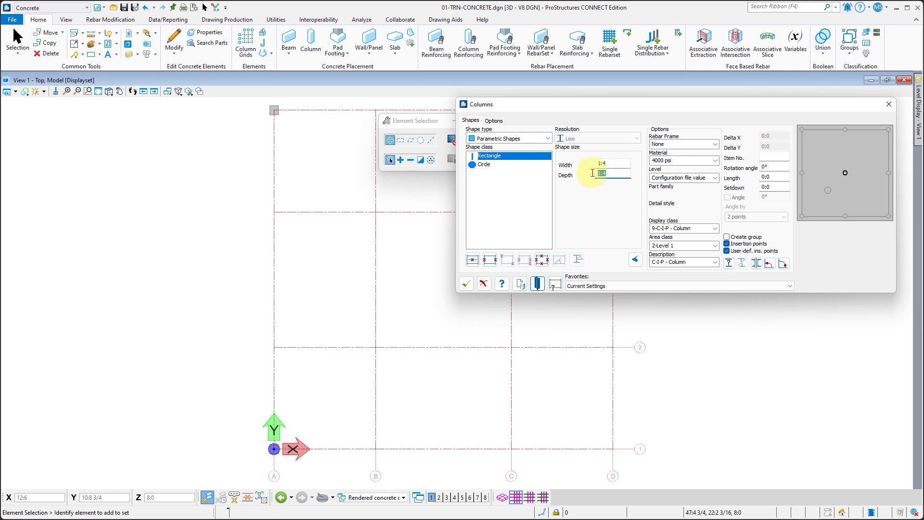
text(2)
key(Tab)
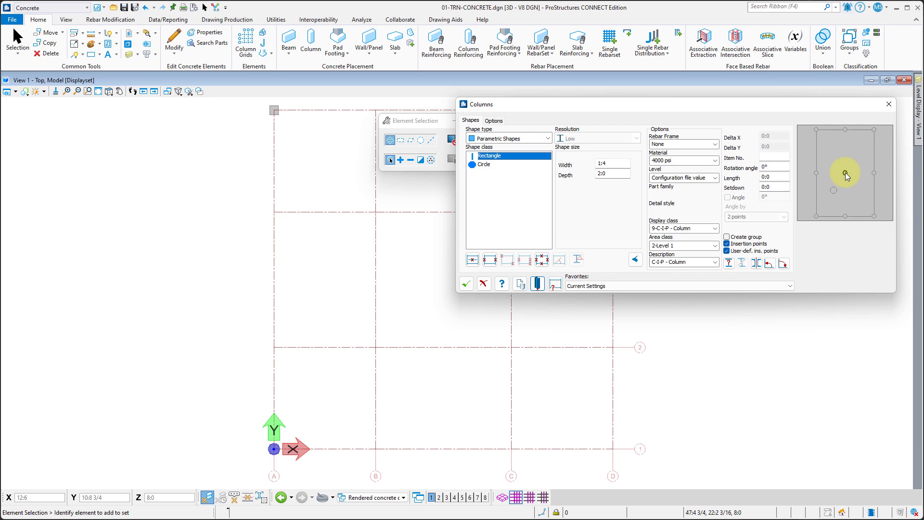
Step: Place 15:0-tall columns at A3 and A2 with rectangle insertion
click(539, 284)
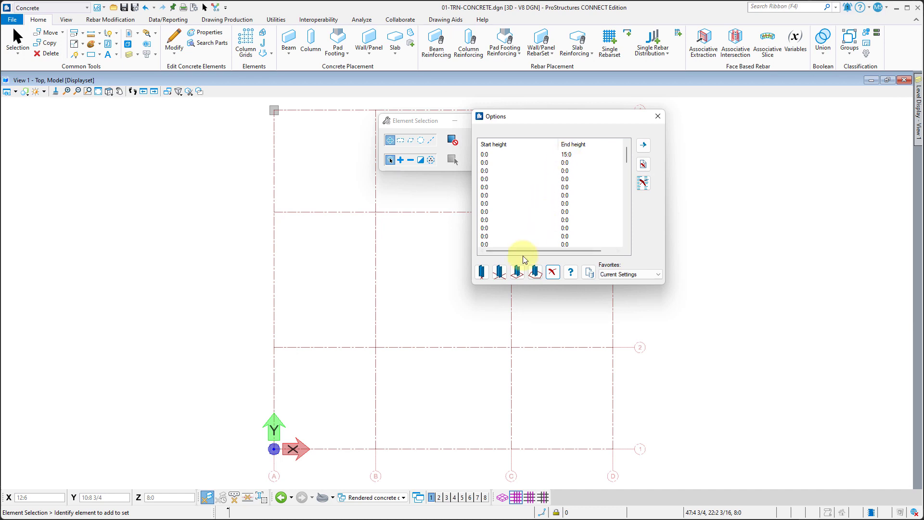
click(516, 272)
click(249, 194)
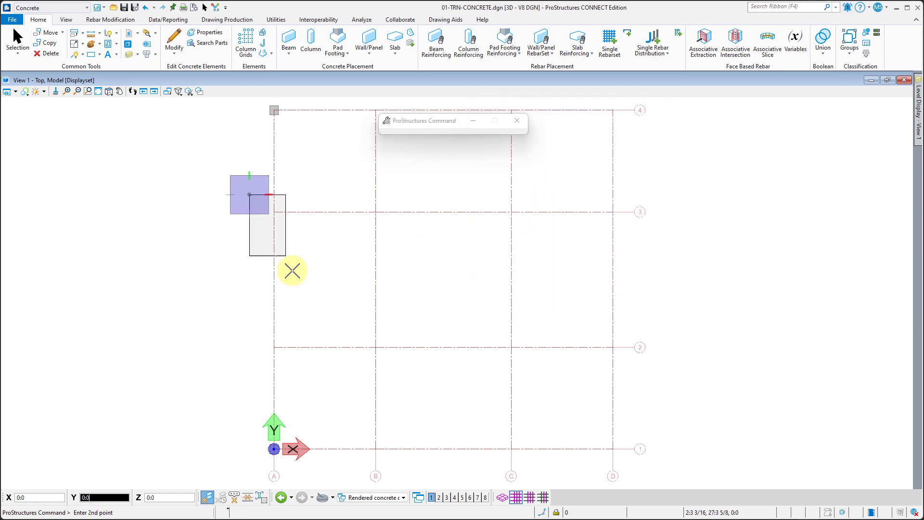
click(307, 366)
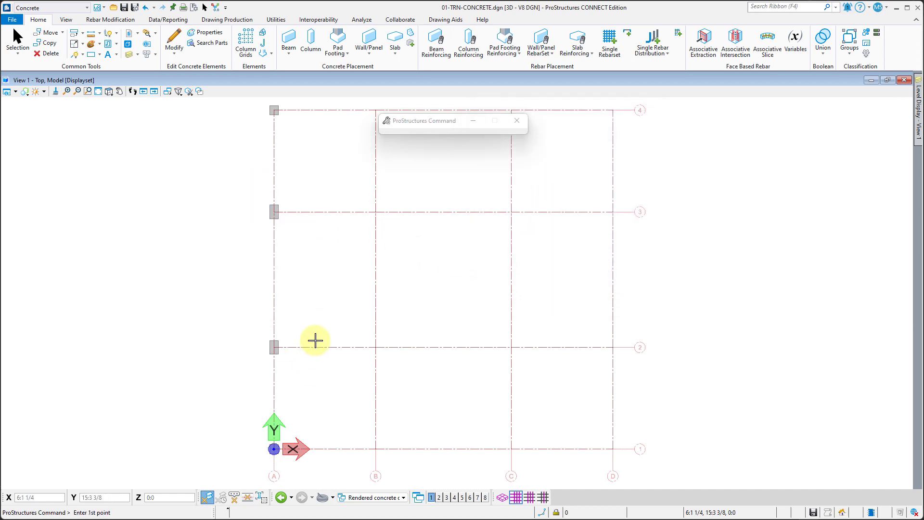
right_click(323, 270)
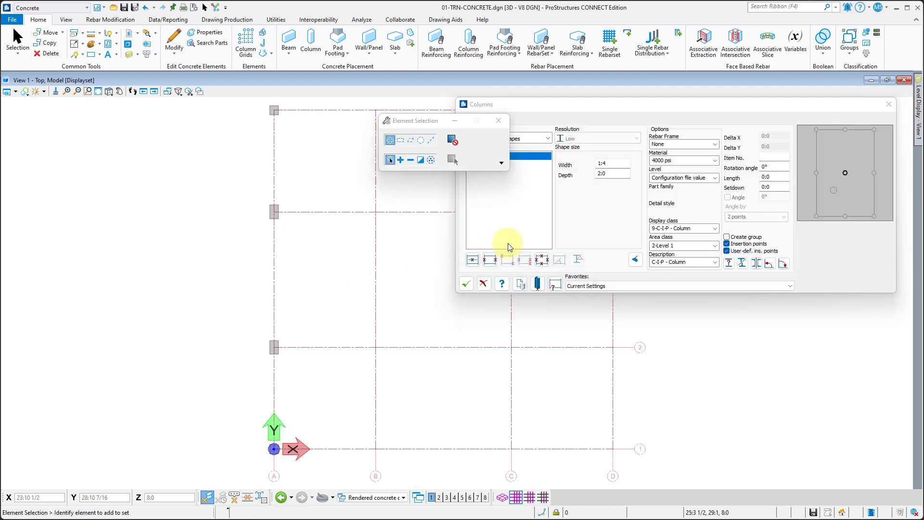
Step: Set the first row's column start height to 3:0 in the height options
click(539, 283)
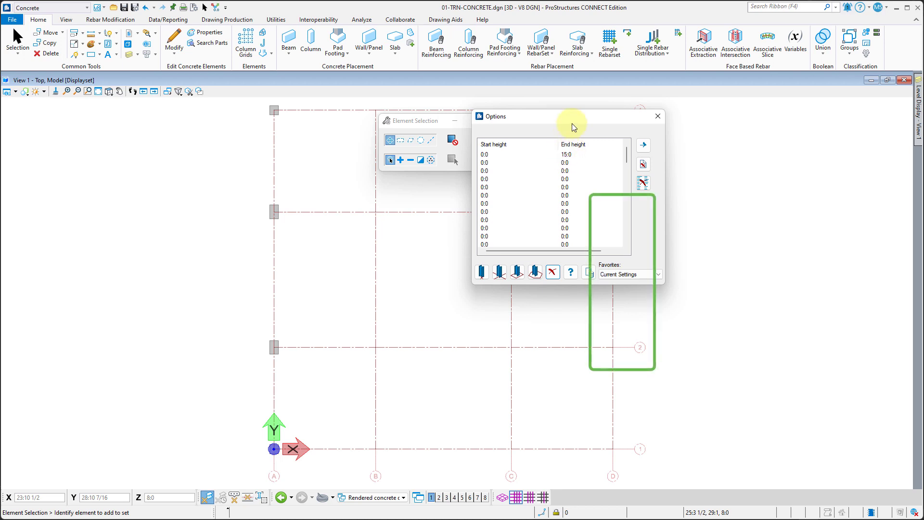
drag(572, 121, 438, 124)
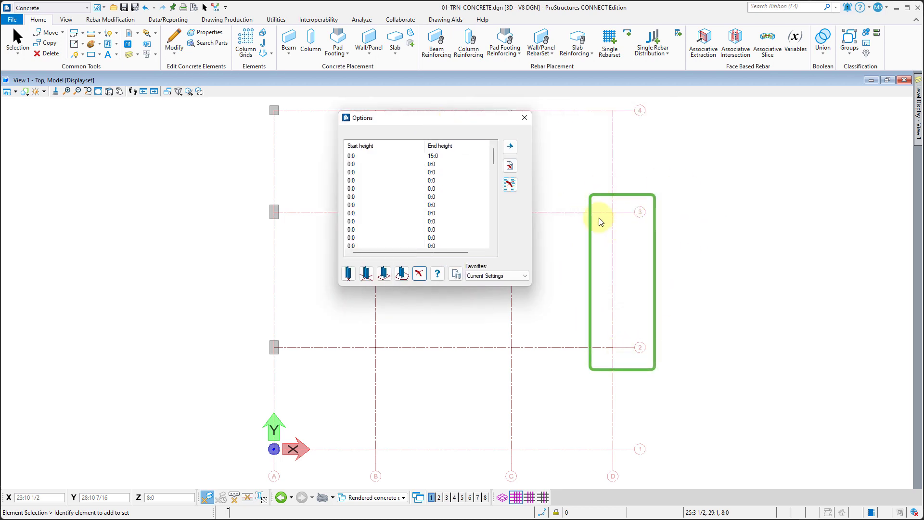
click(360, 158)
click(365, 156)
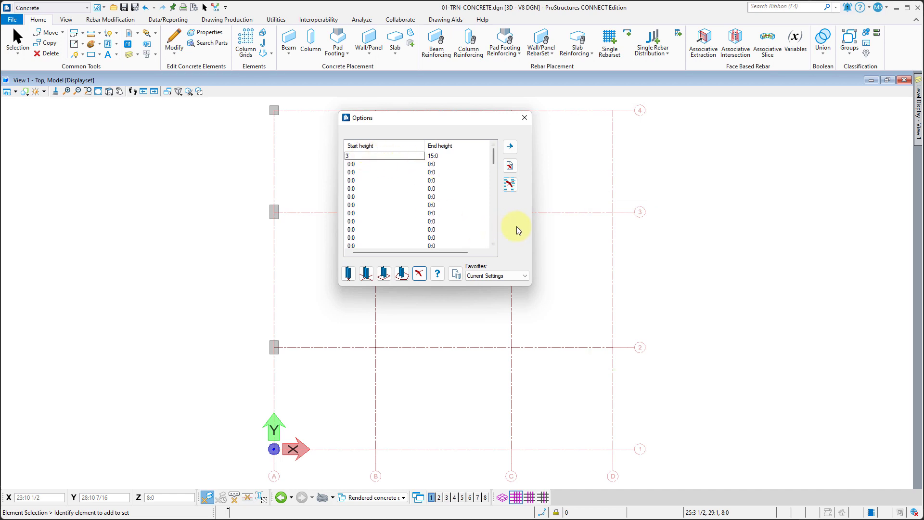
click(431, 156)
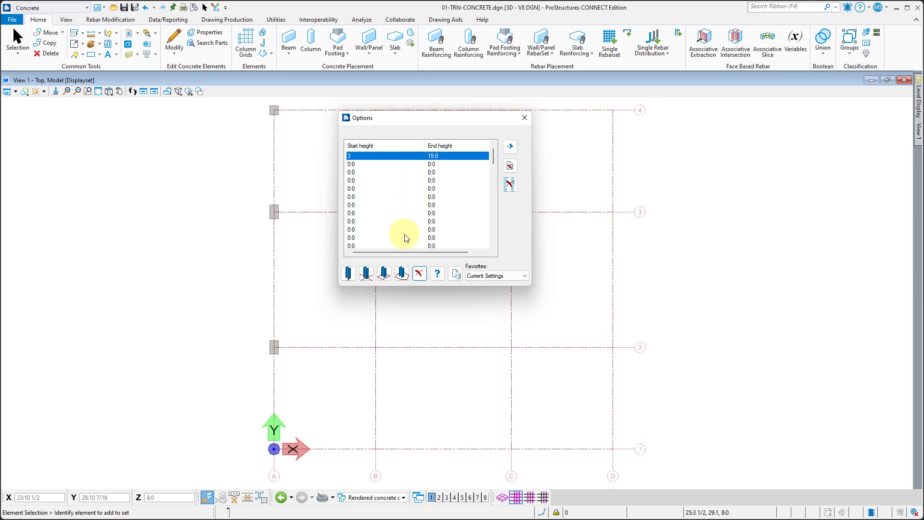
click(366, 156)
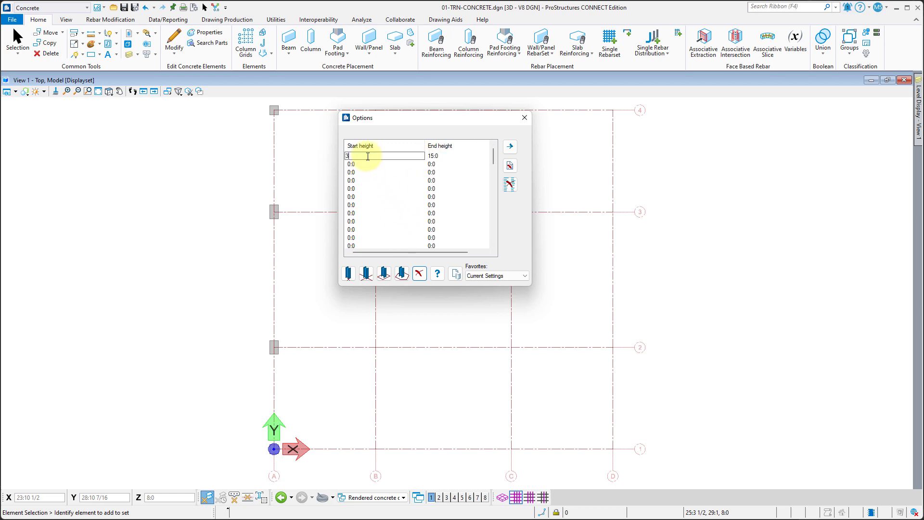
click(377, 169)
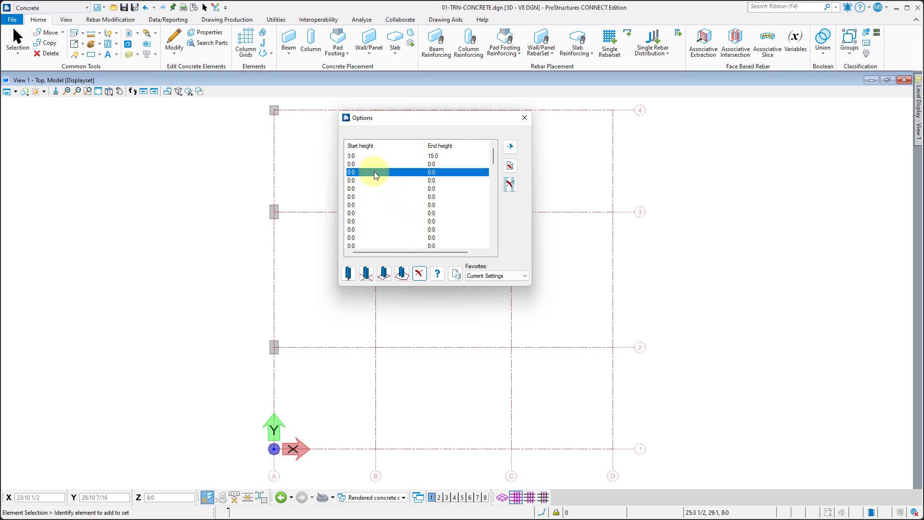
Step: Window grid points D3 and D2 to place columns there
click(383, 273)
click(591, 195)
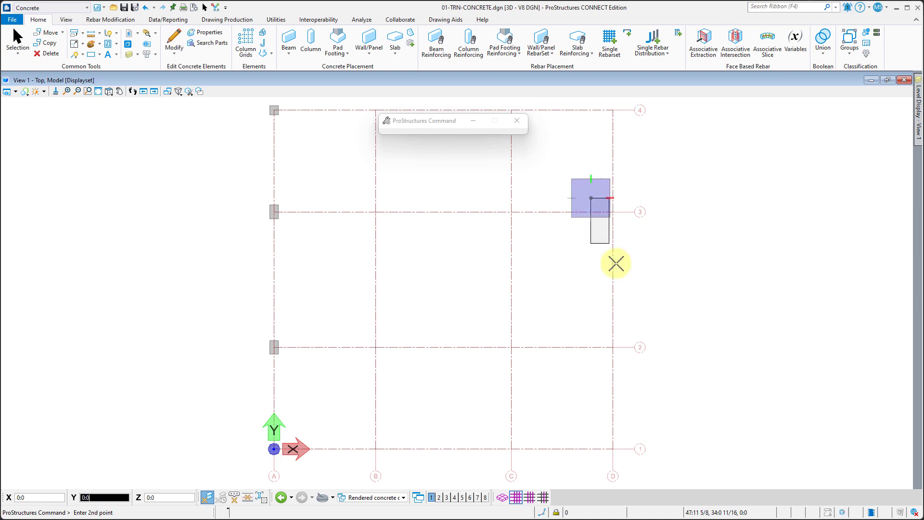
click(638, 366)
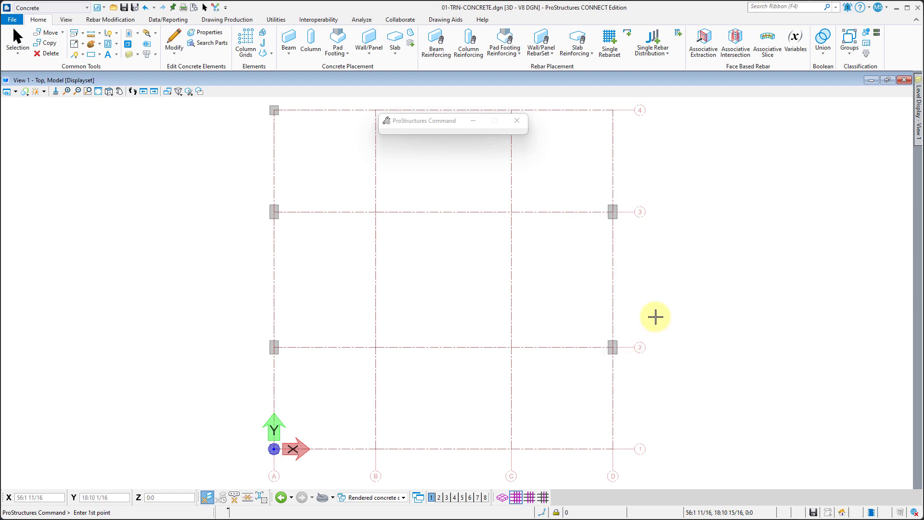
right_click(669, 280)
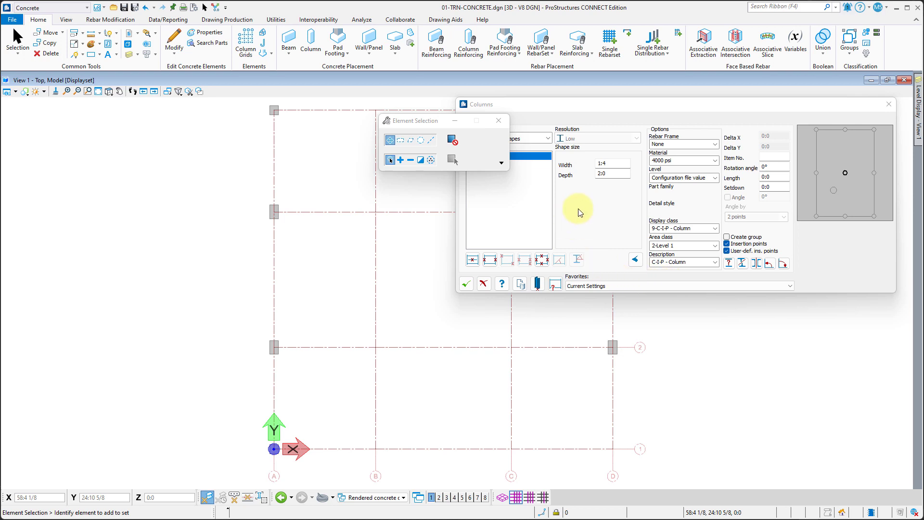
Step: Reset the column start height to 0 in the height options
click(582, 109)
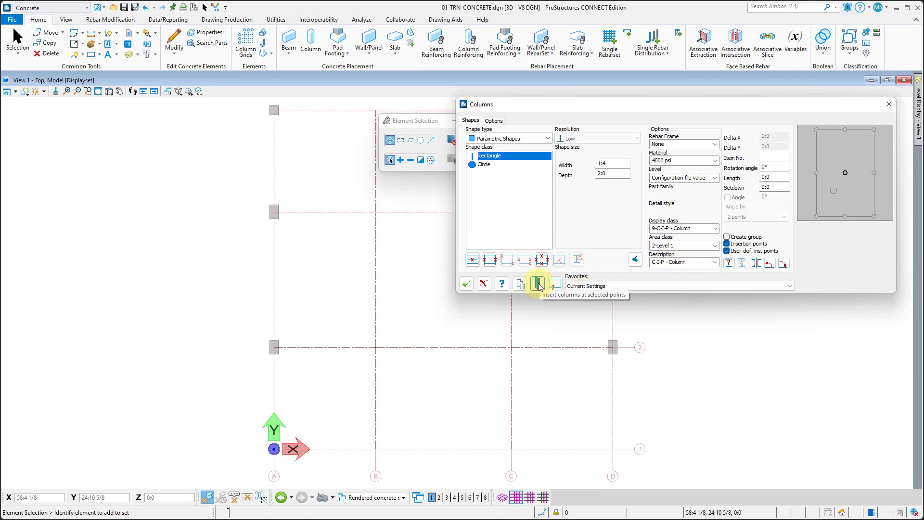
click(538, 284)
click(366, 155)
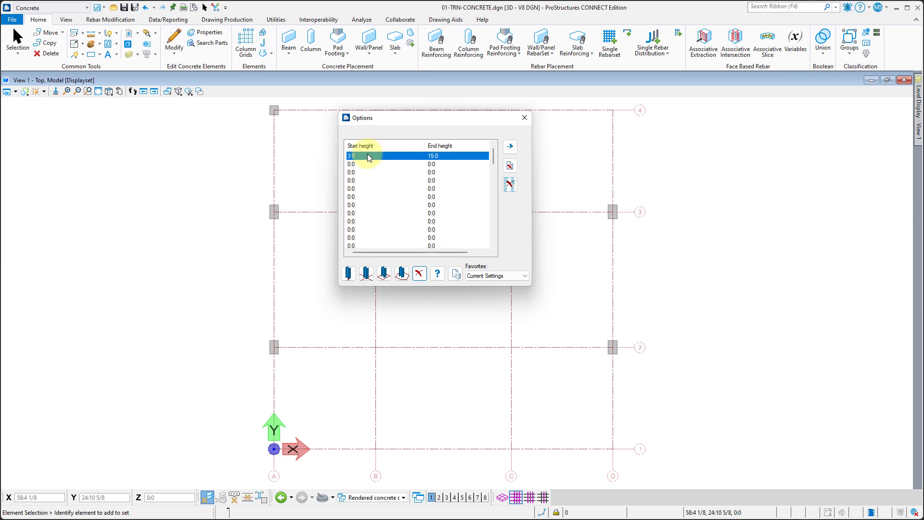
click(370, 156)
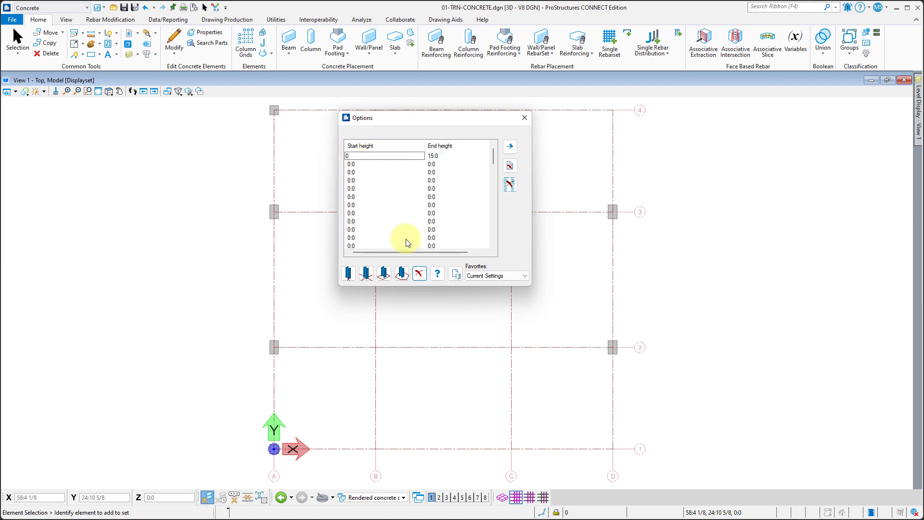
text(0)
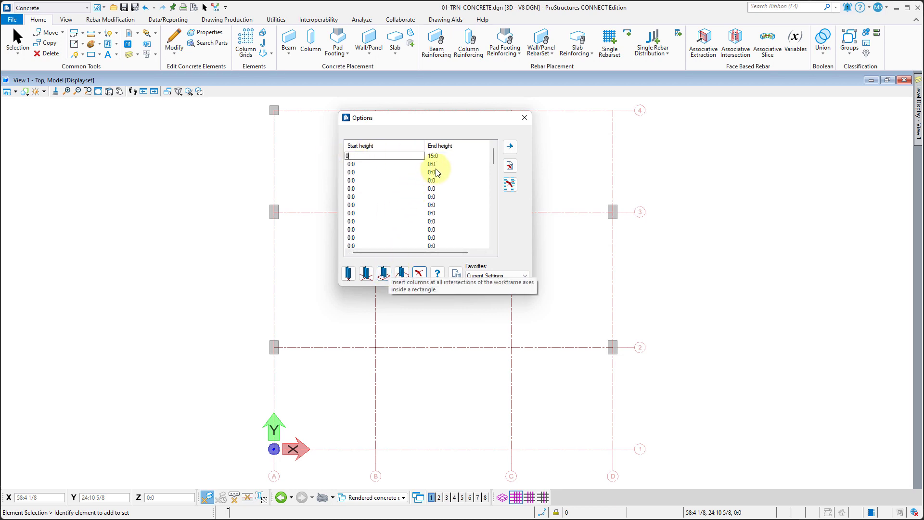
key(Return)
click(361, 156)
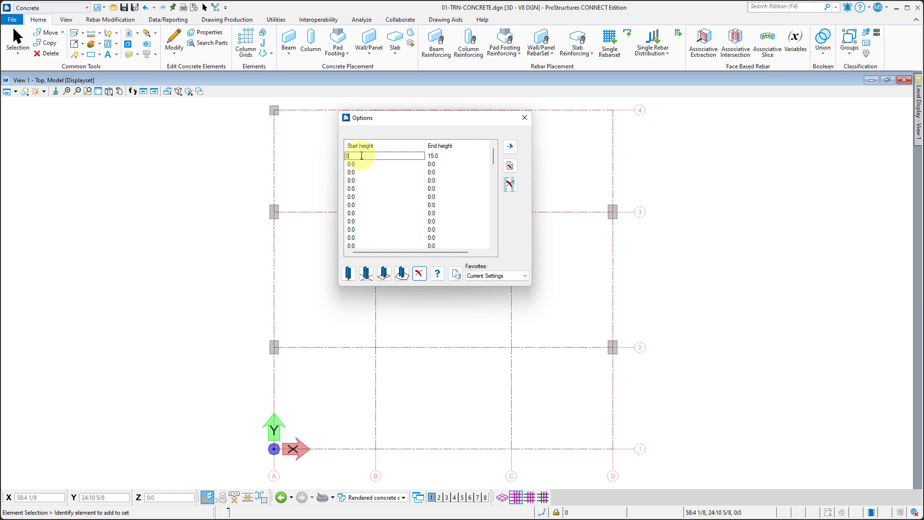
Step: Window B4–C4 and then B1–C1 to place four columns
click(384, 274)
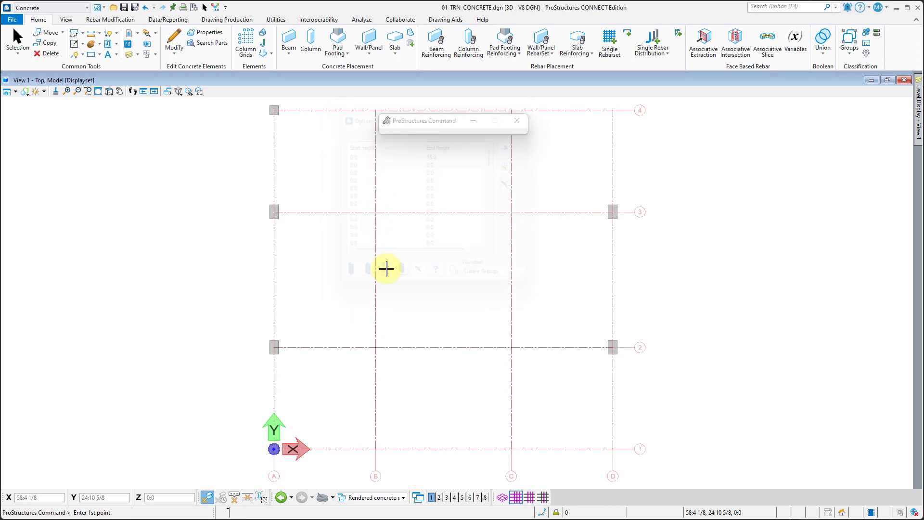
click(368, 103)
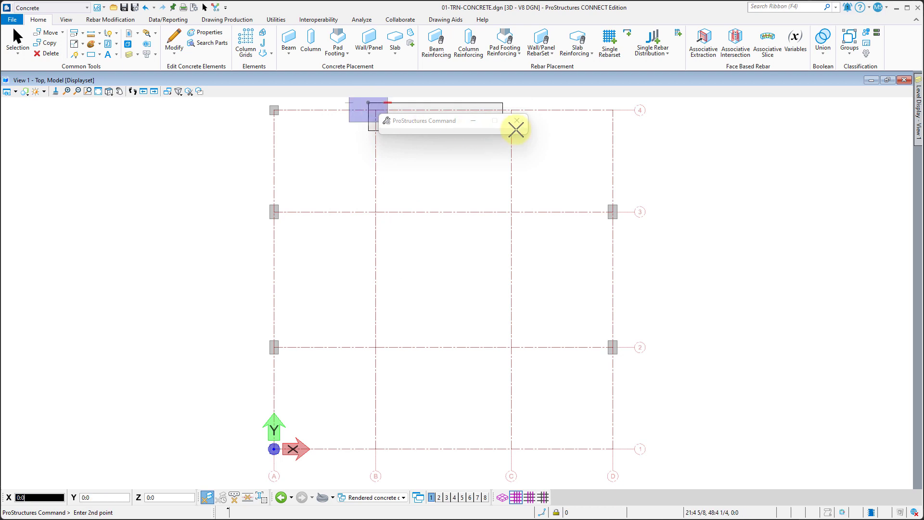
click(516, 128)
click(365, 435)
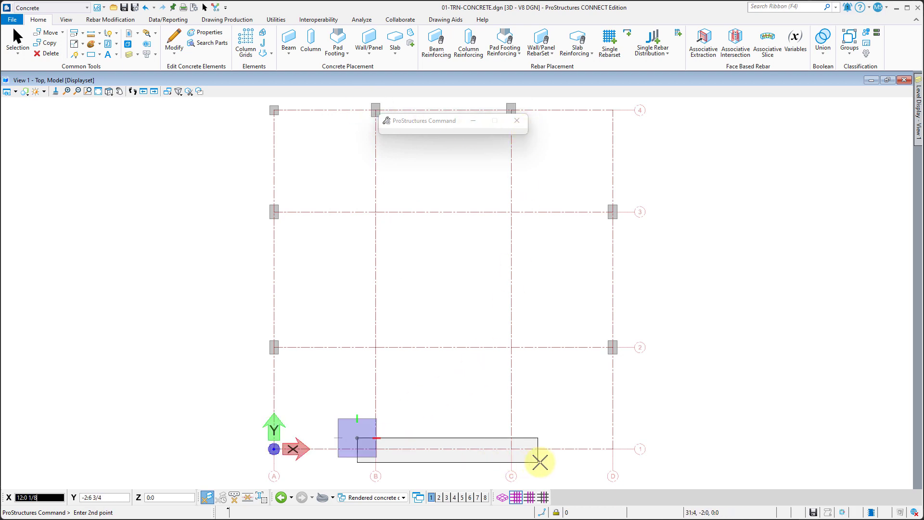
click(534, 457)
drag(627, 106, 602, 188)
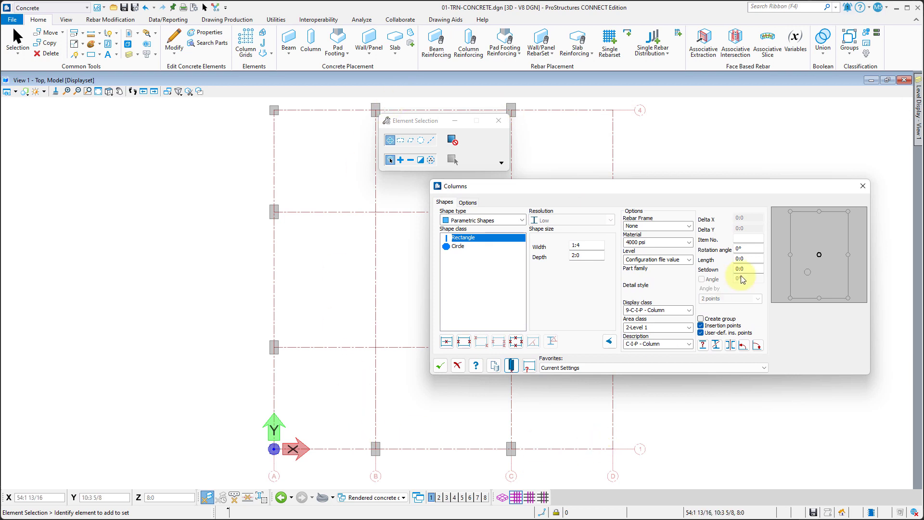
Step: Set a 90° rotation angle and apply it to the columns at B4 and C4
drag(736, 248, 770, 252)
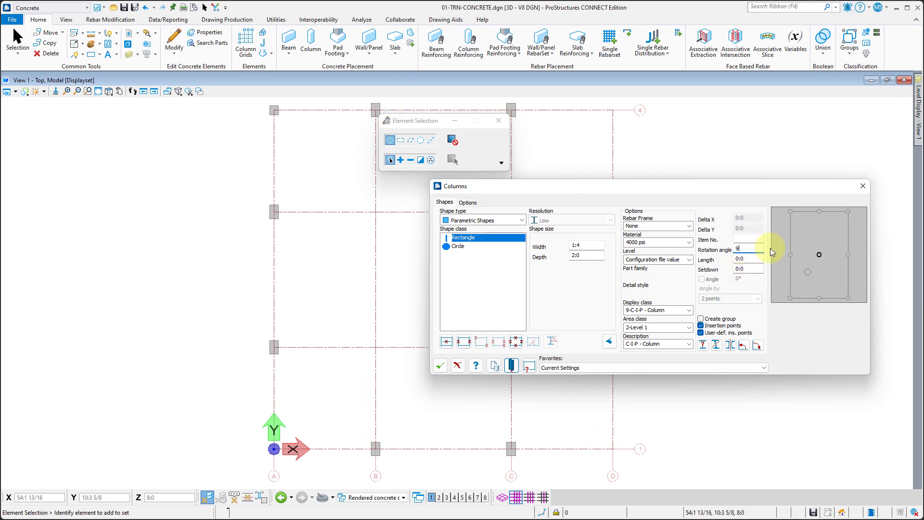
text(90)
click(750, 257)
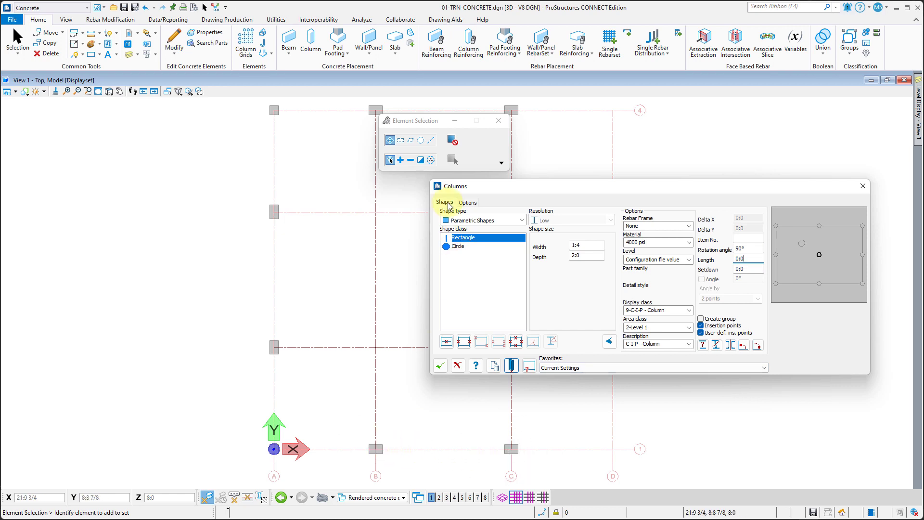
click(376, 110)
click(512, 110)
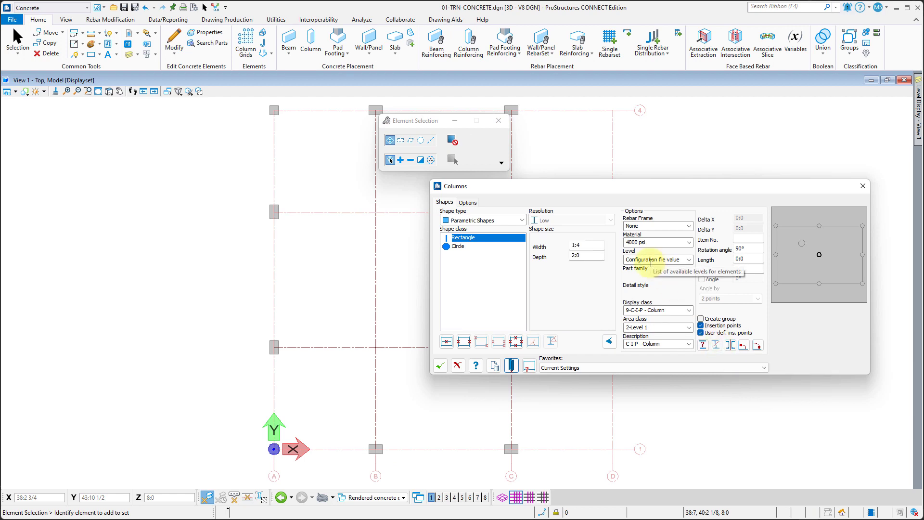
Step: Reset the rotation angle to 0° for a square 2:0 × 2:0 column
double_click(748, 248)
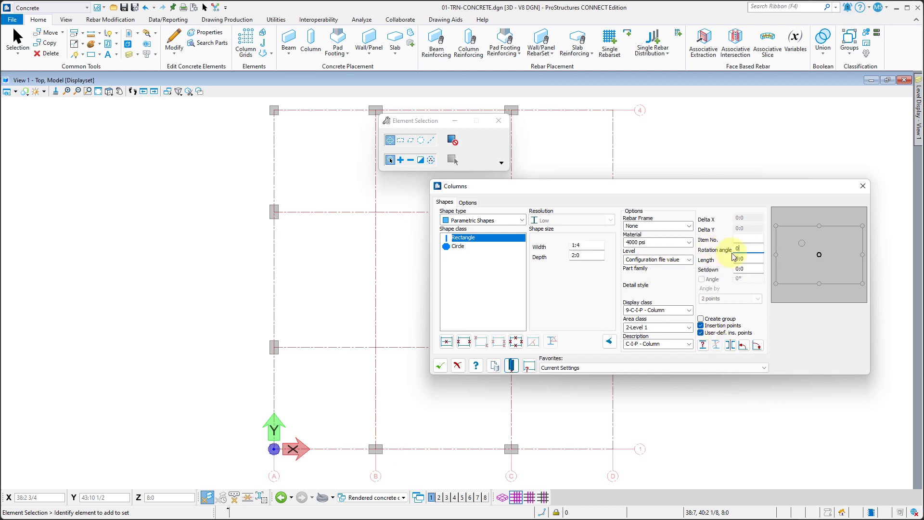
key(Tab)
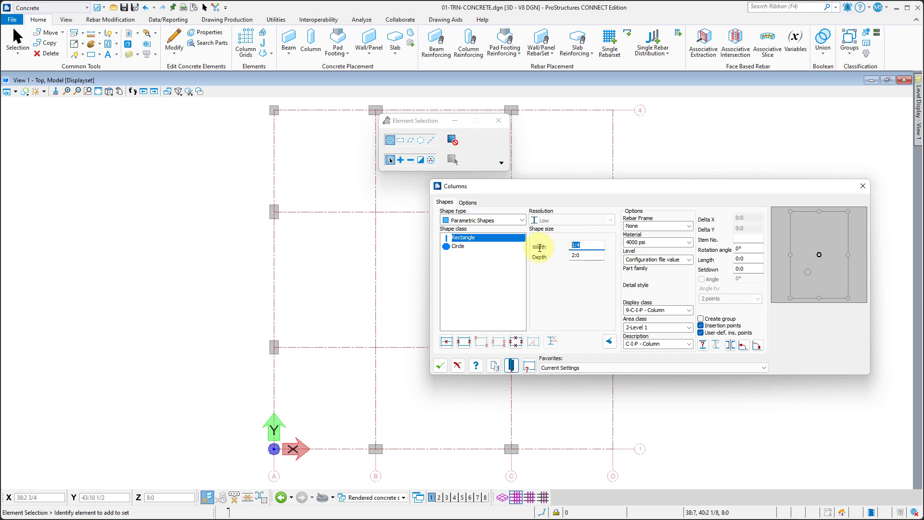
click(589, 258)
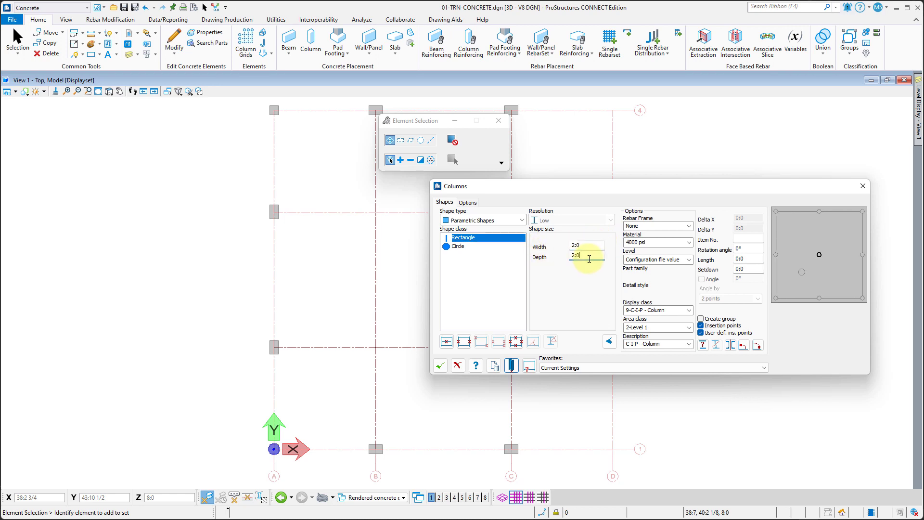
Step: Place columns at B3, C3, B2 and C2, then close the Columns dialog
click(512, 366)
click(384, 273)
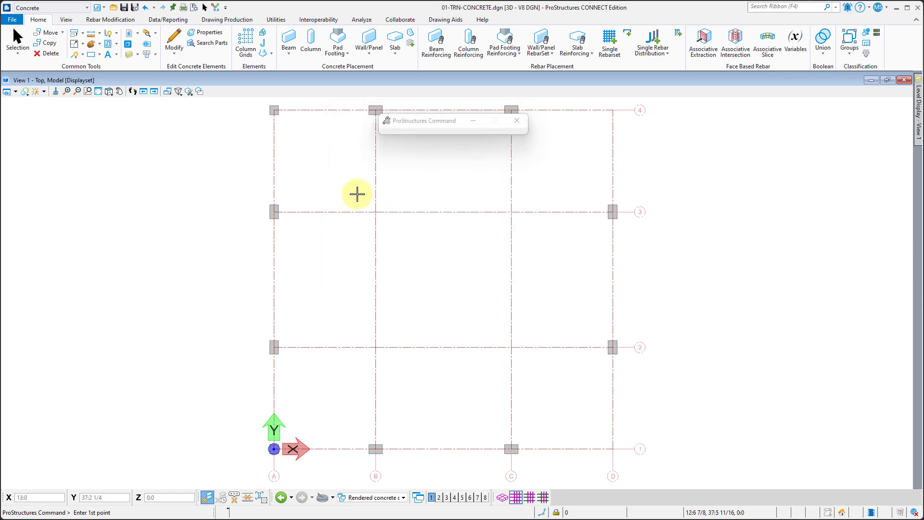
click(357, 193)
click(533, 367)
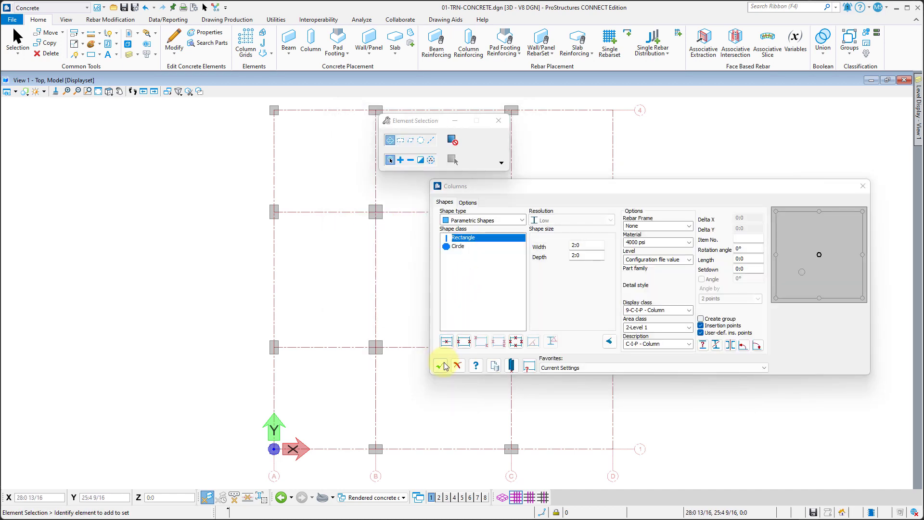
click(440, 366)
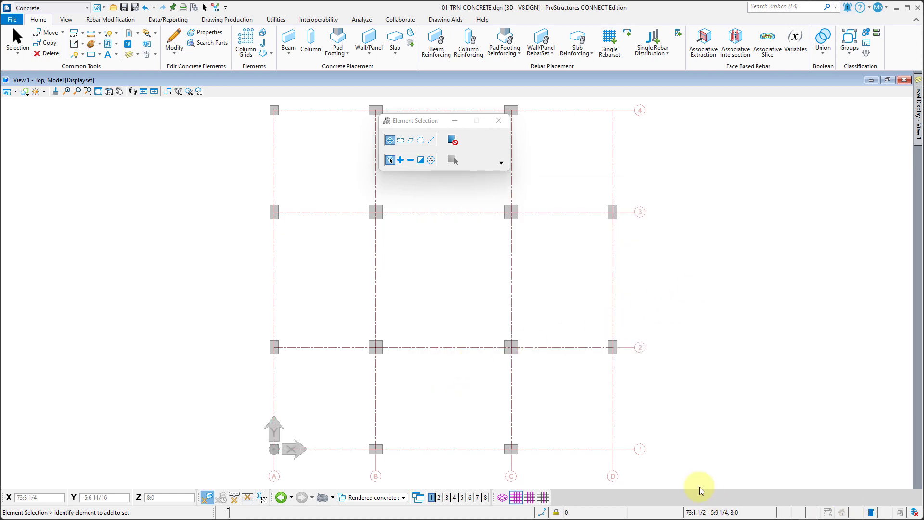
Step: Switch the view to right isometric and fit the column grid to the window
click(110, 93)
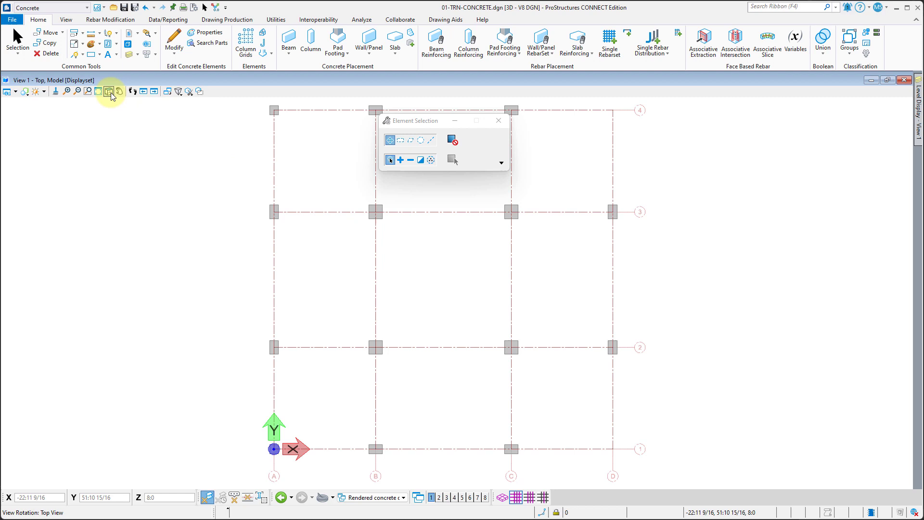
click(110, 92)
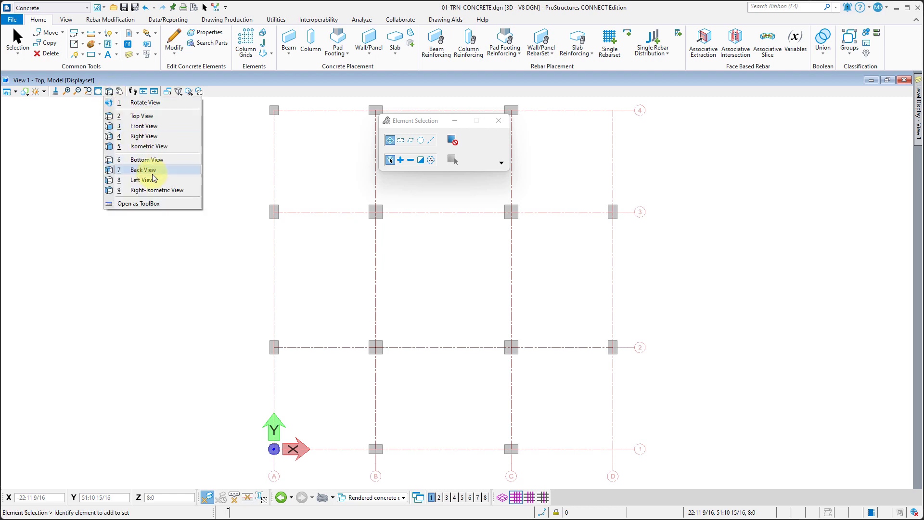
click(153, 190)
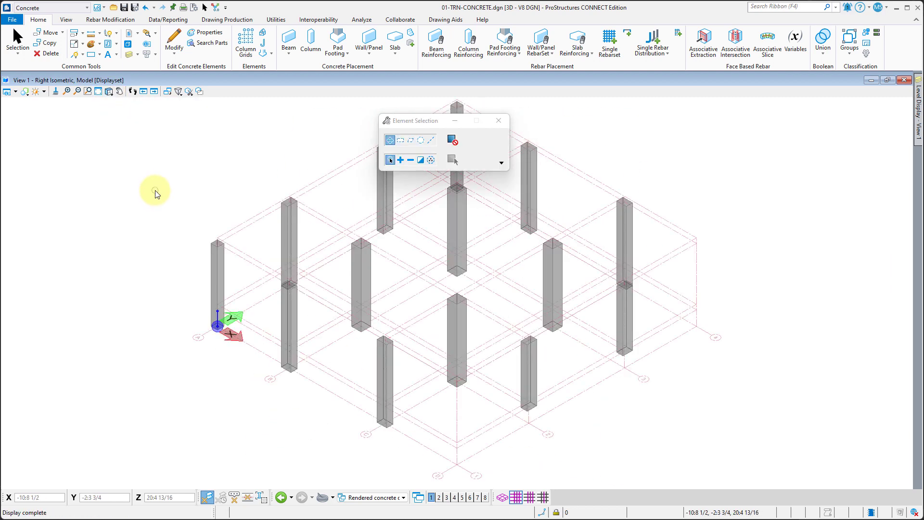
click(97, 92)
click(845, 291)
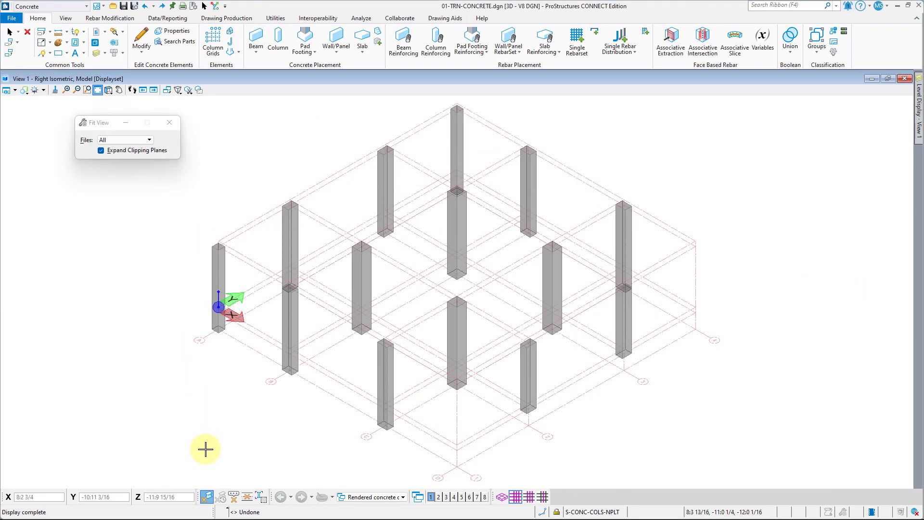
Step: Turn on ProStructures snaps with the default snap mode selected
click(206, 497)
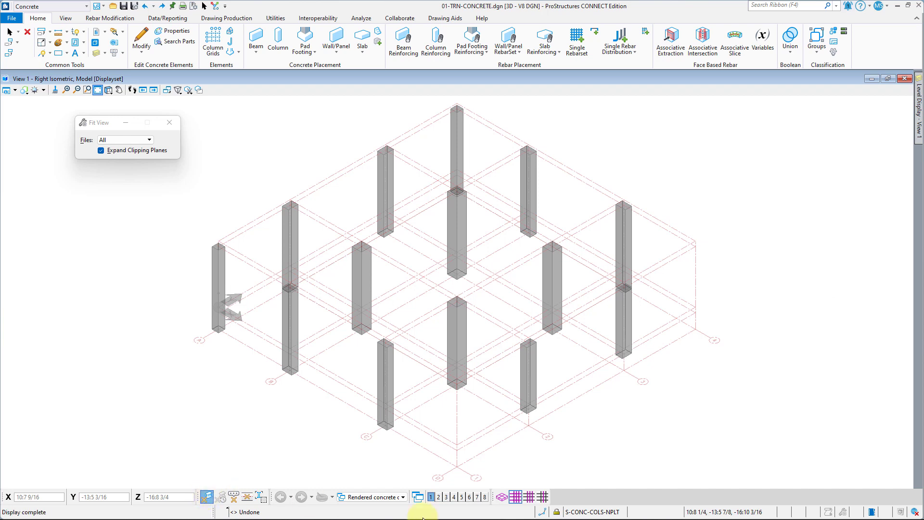
click(543, 511)
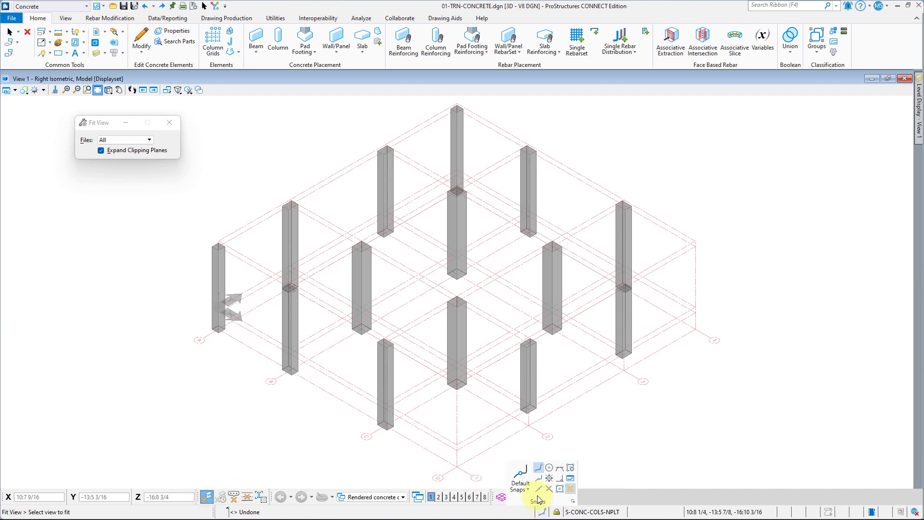
click(520, 485)
click(536, 432)
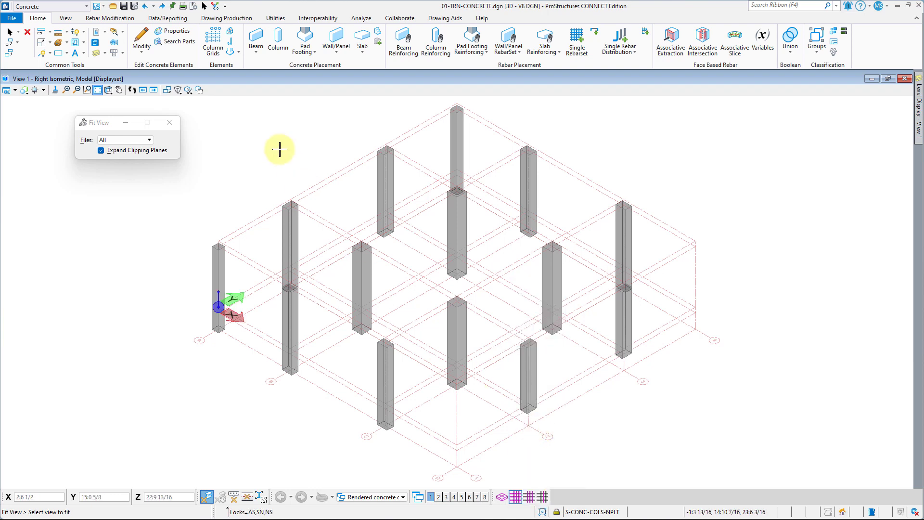
click(256, 39)
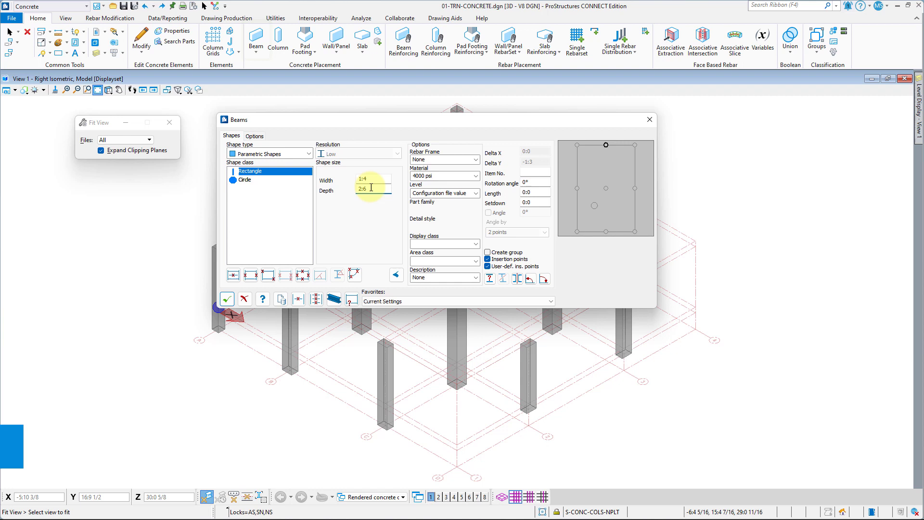
Step: Give the beam depth 2:6, display class 10-C-I-P - Beam, area class 5-Level 4, description C-I-P - Beam
key(Tab)
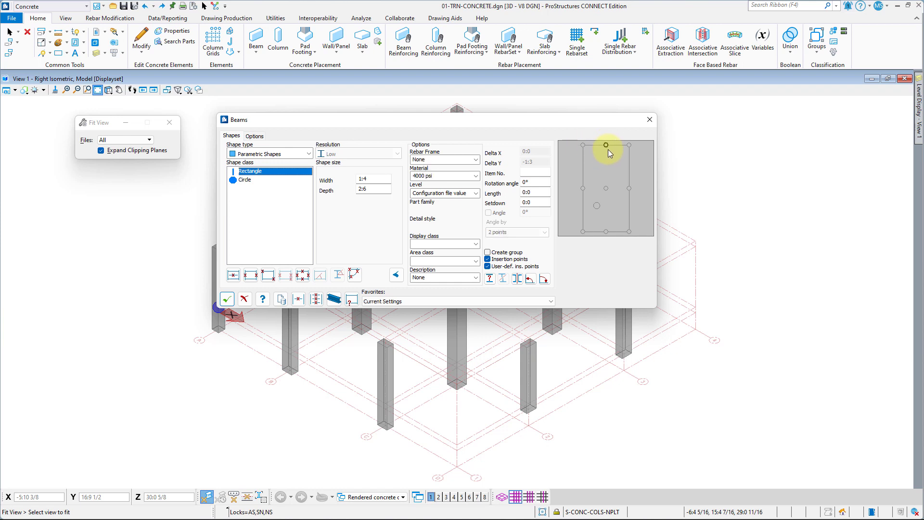
click(475, 244)
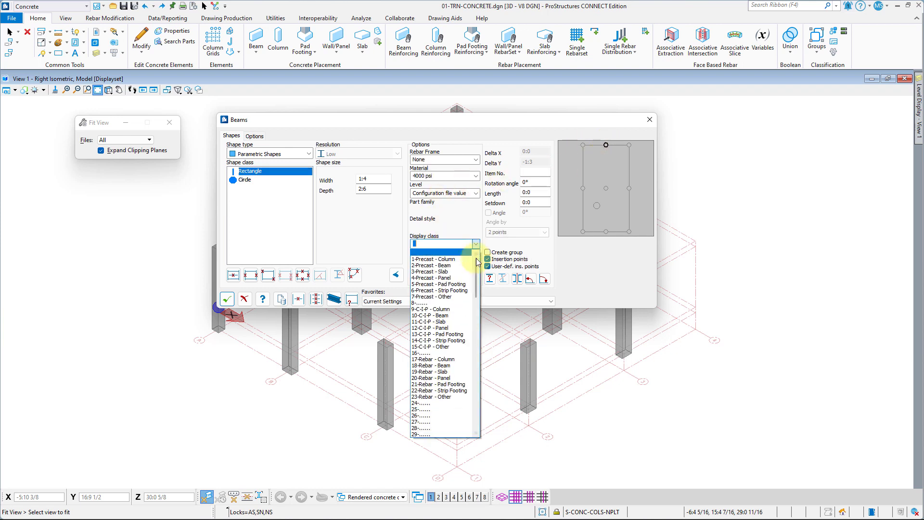
click(447, 316)
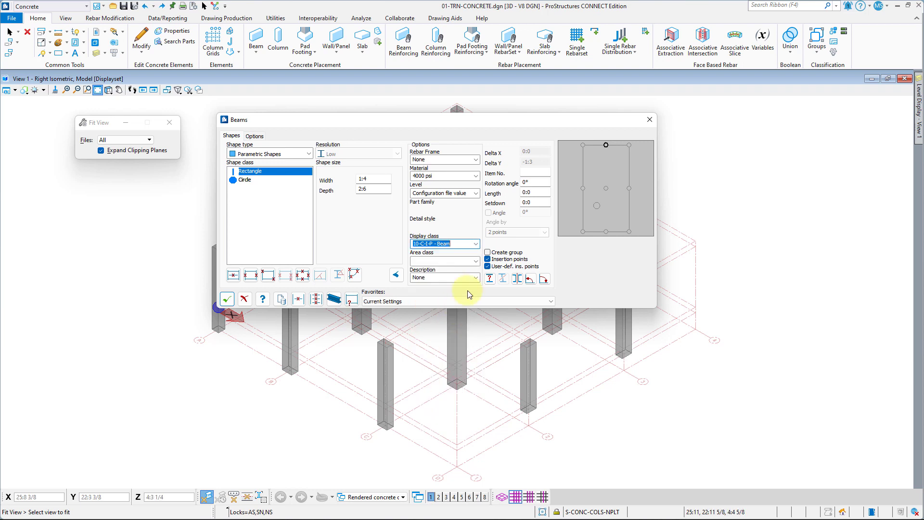
click(476, 262)
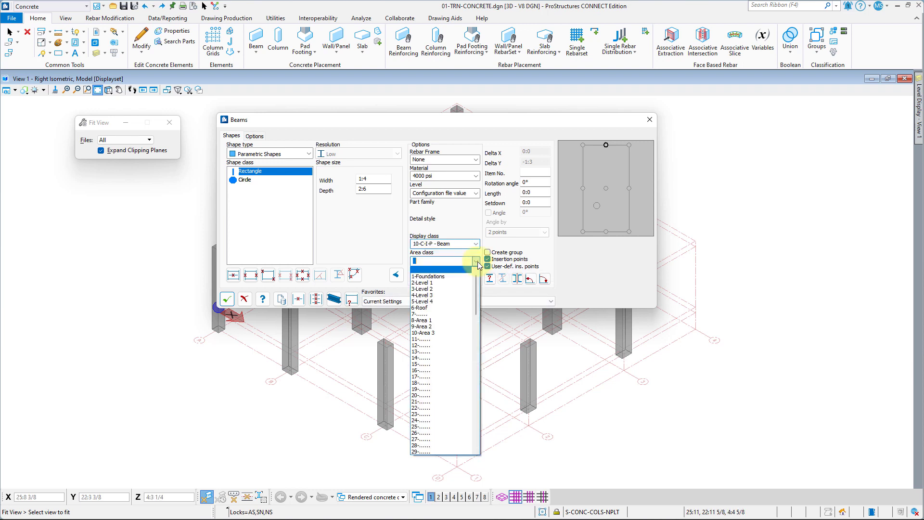
click(446, 301)
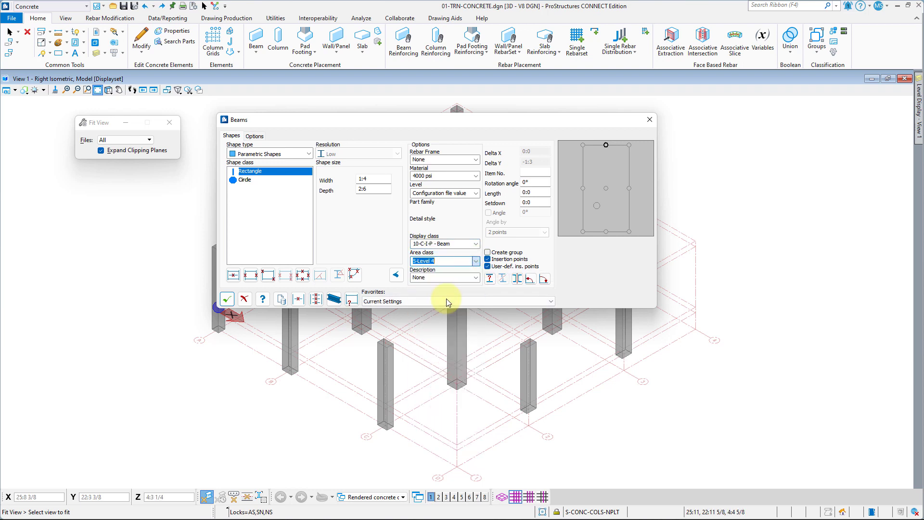
click(475, 277)
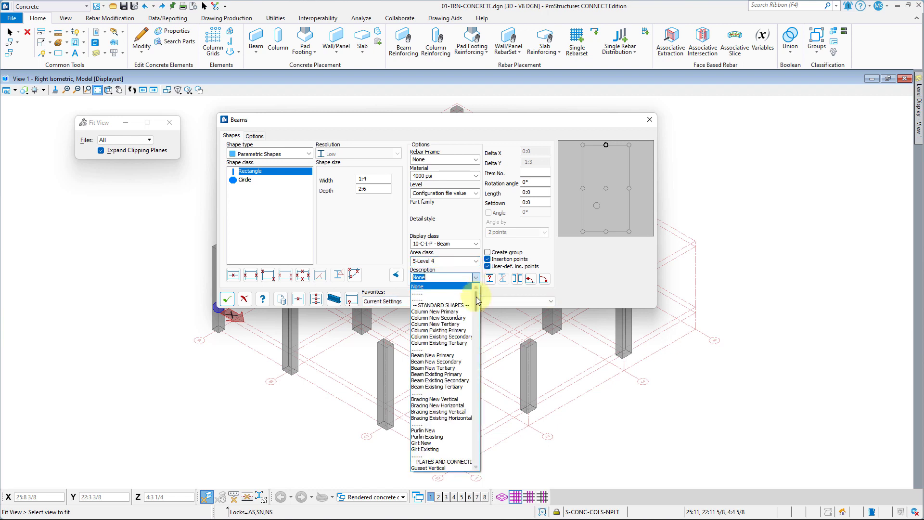
drag(476, 291, 475, 397)
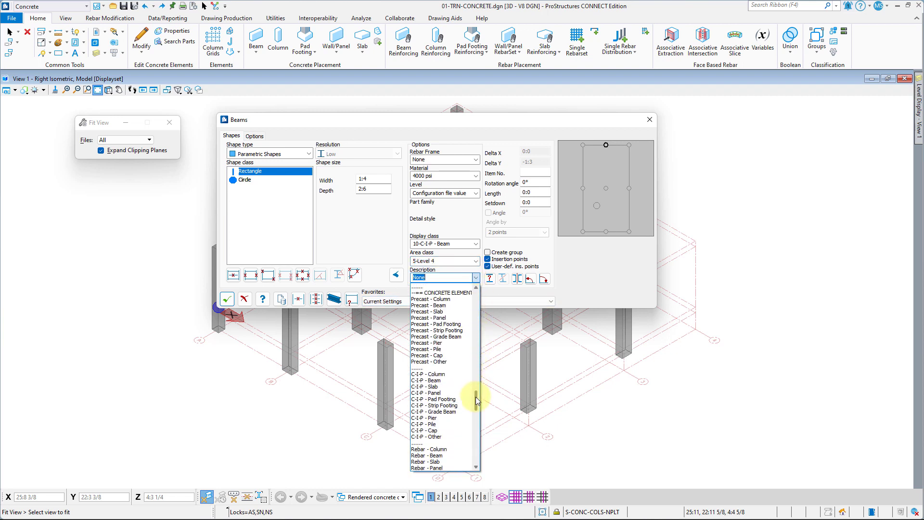
click(447, 380)
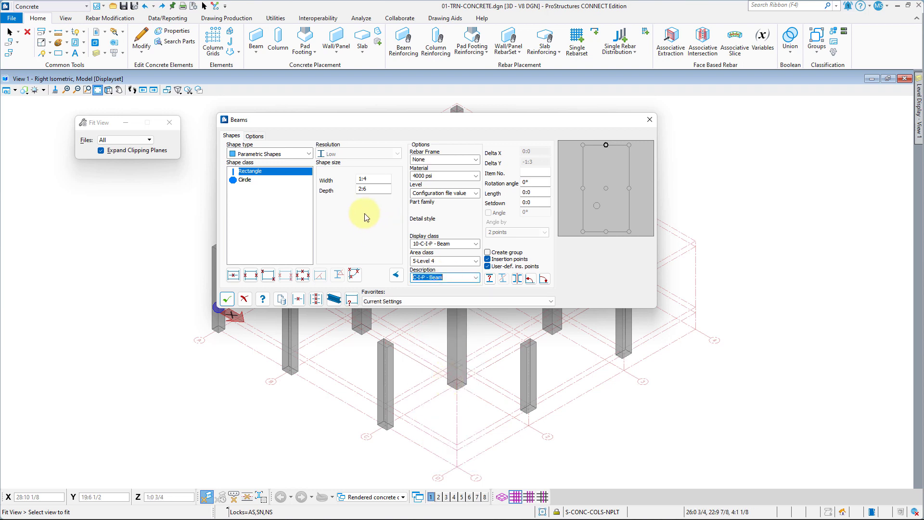
Step: Place a two-point beam from one column's top corner to the next column's top
click(254, 278)
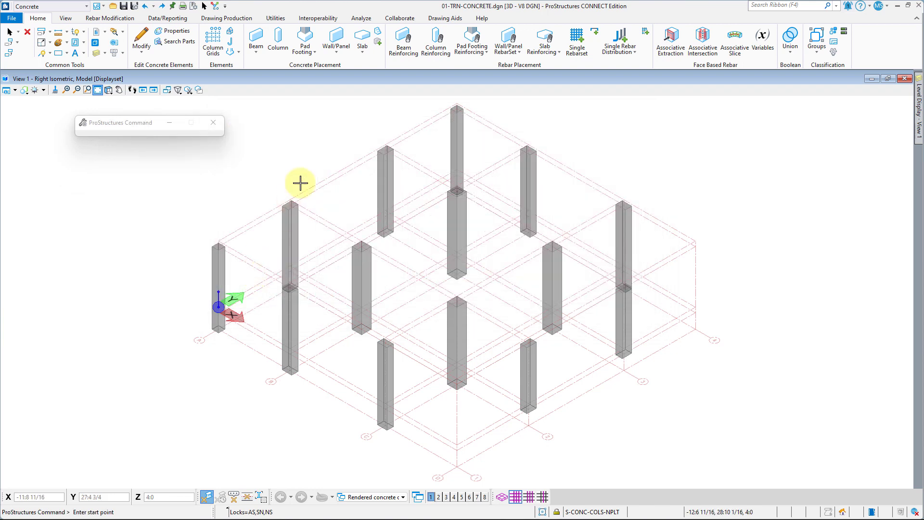
scroll(295, 200, up, 5)
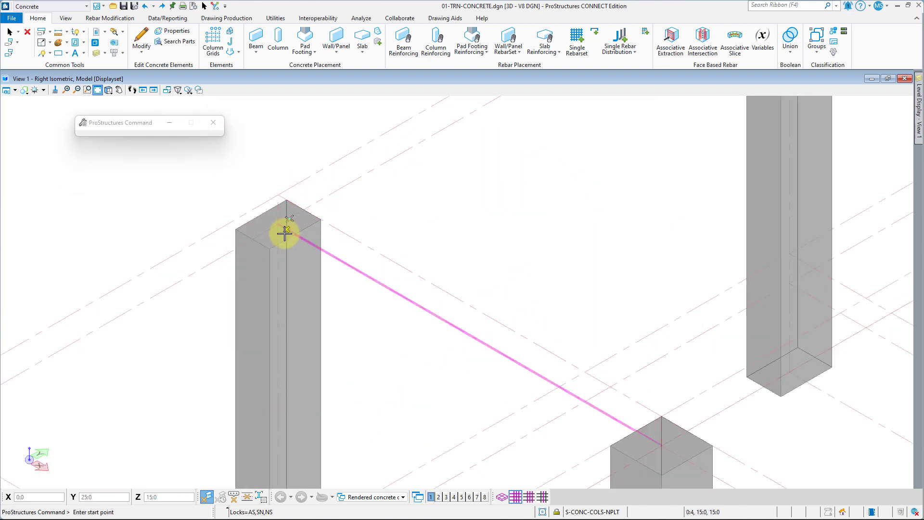
scroll(289, 206, up, 4)
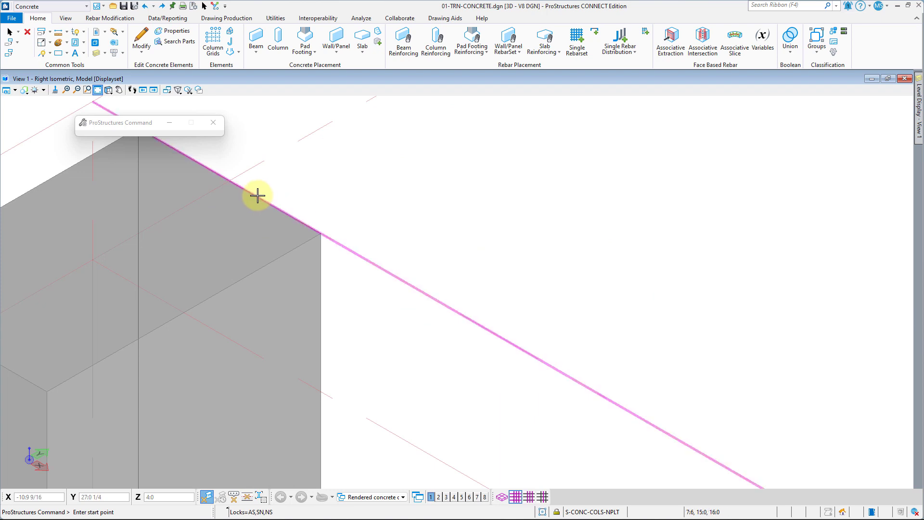
shift+middle_drag(253, 196, 284, 215)
click(233, 180)
scroll(233, 180, down, 5)
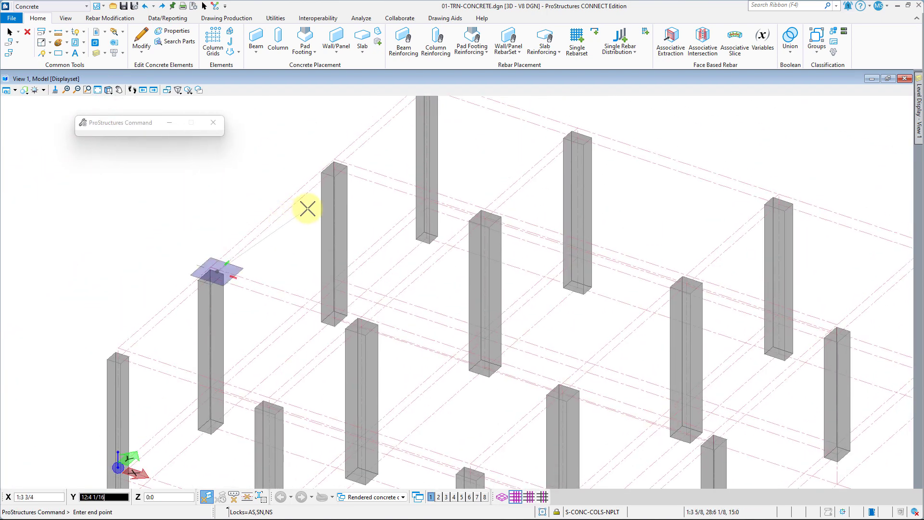
scroll(332, 175, up, 5)
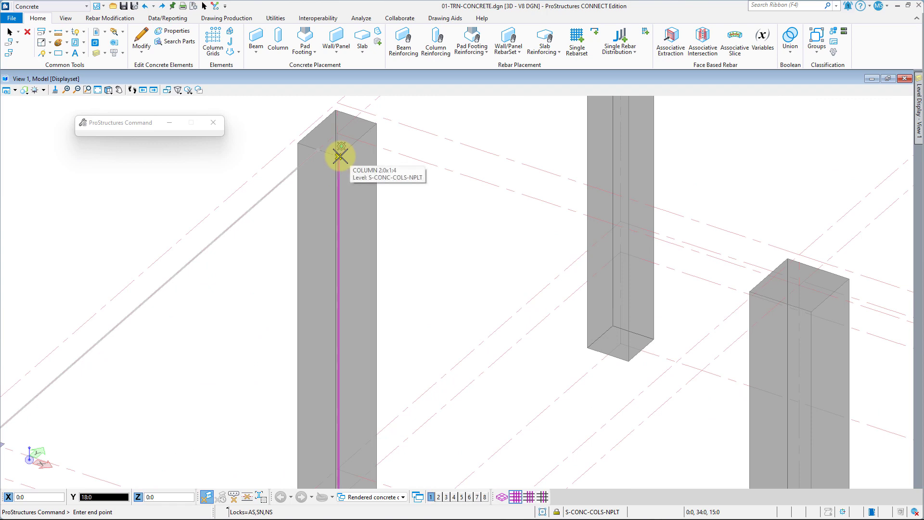
click(340, 155)
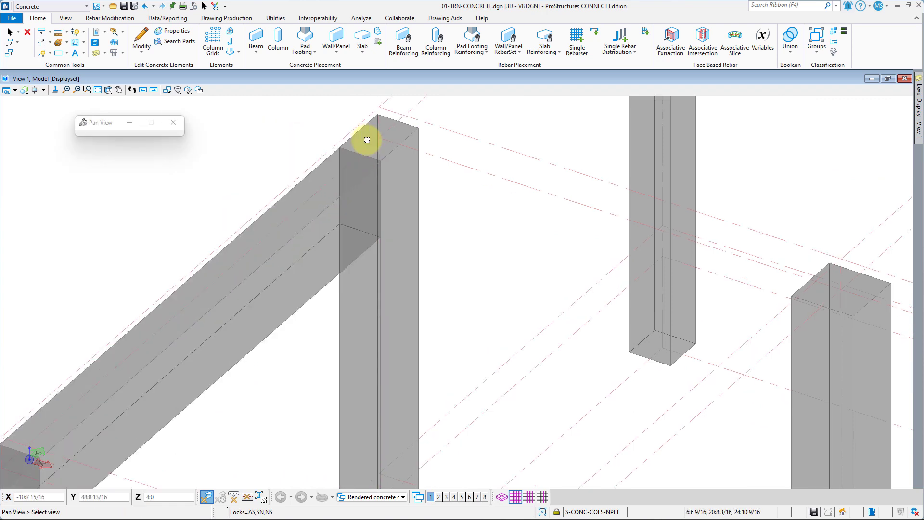
Step: Accept the beam with its cross-section upright and reopen the beam settings
scroll(388, 139, down, 3)
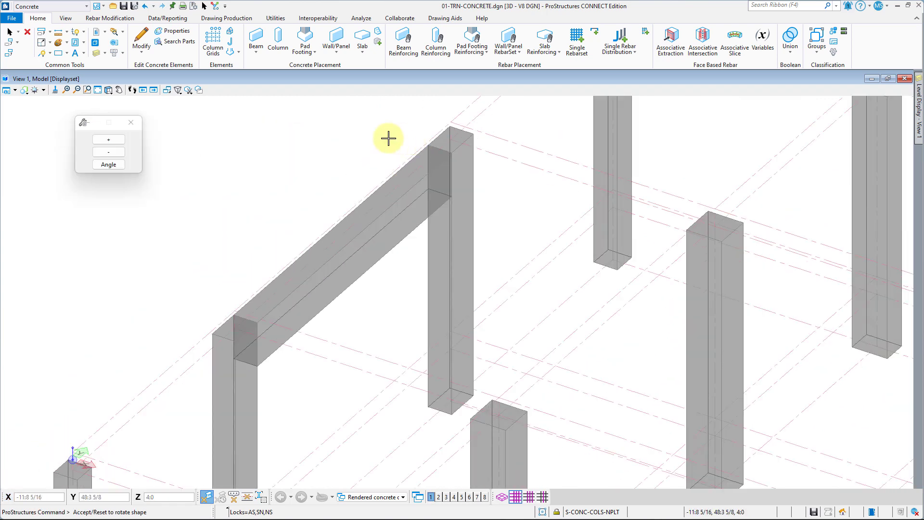
right_click(388, 139)
right_click(389, 139)
click(388, 139)
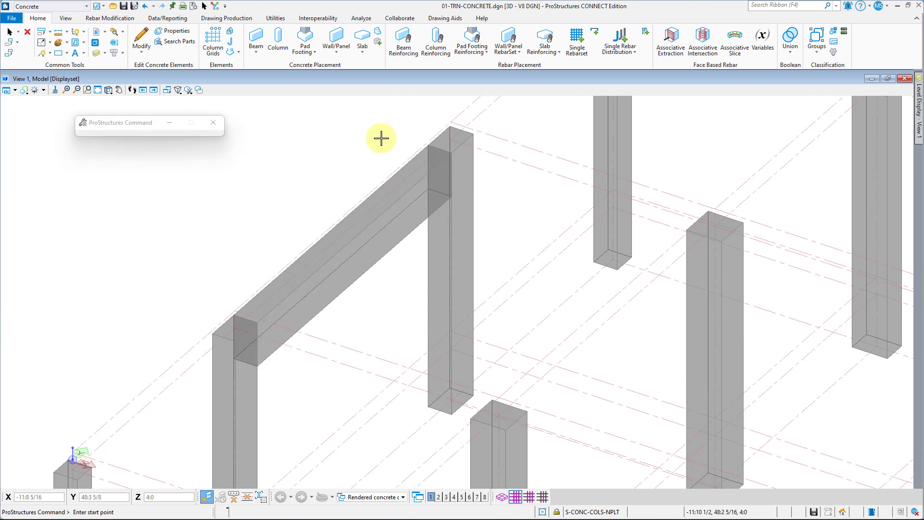
right_click(358, 139)
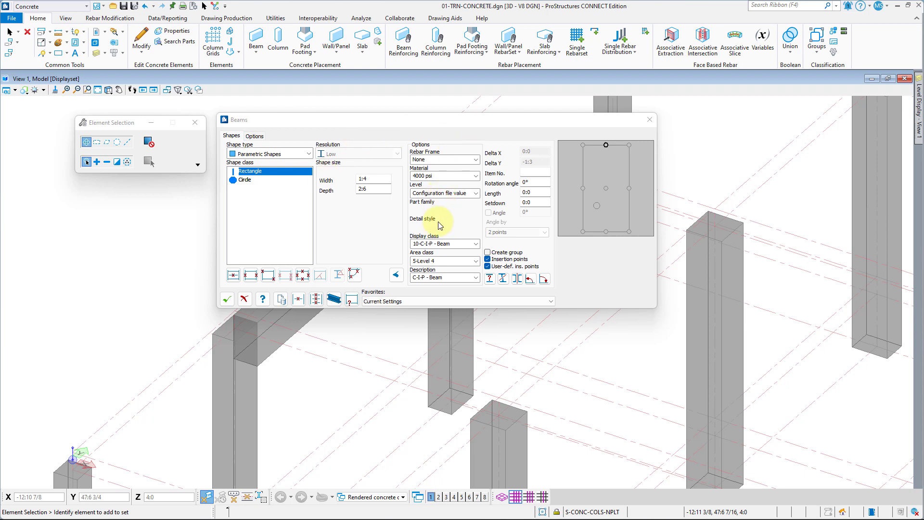
Step: Change the beam depth to 2:0 for a 1:4 × 2:0 section
click(503, 279)
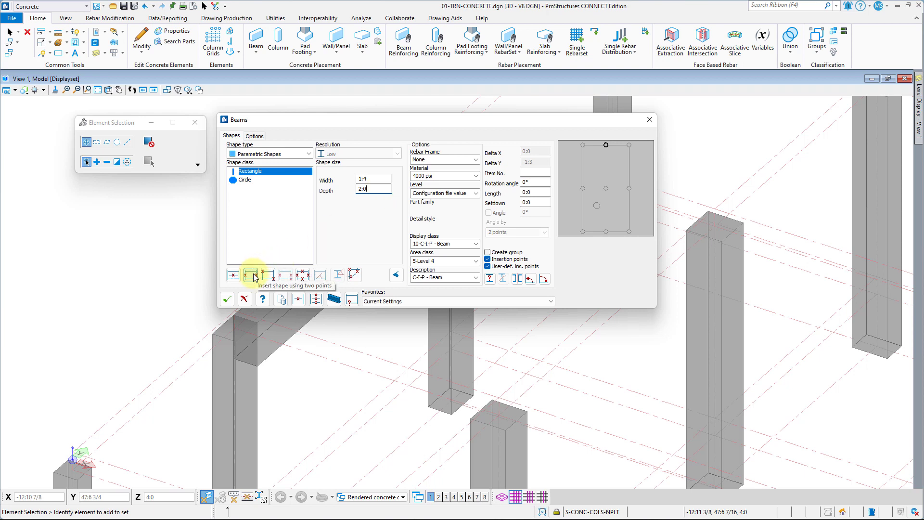
click(584, 169)
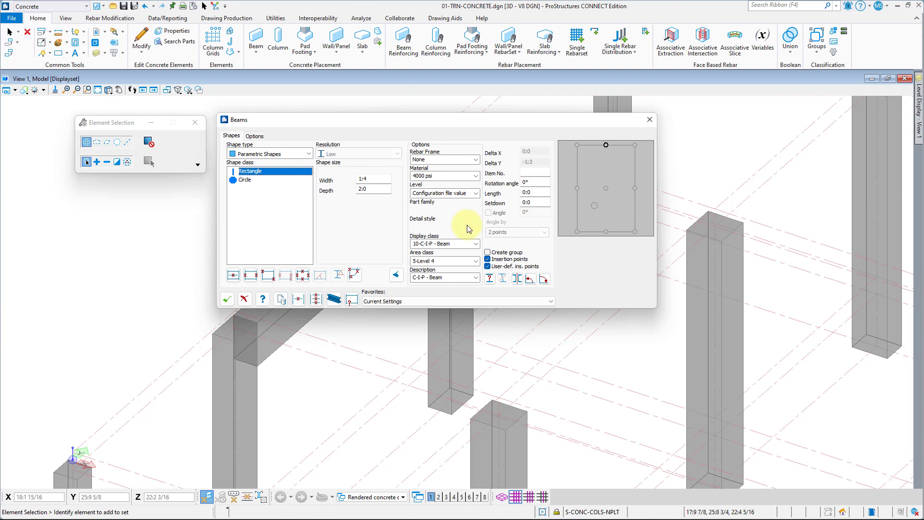
Step: Place a 1:4 × 2:0 beam from a column-top corner to the far column top
click(249, 274)
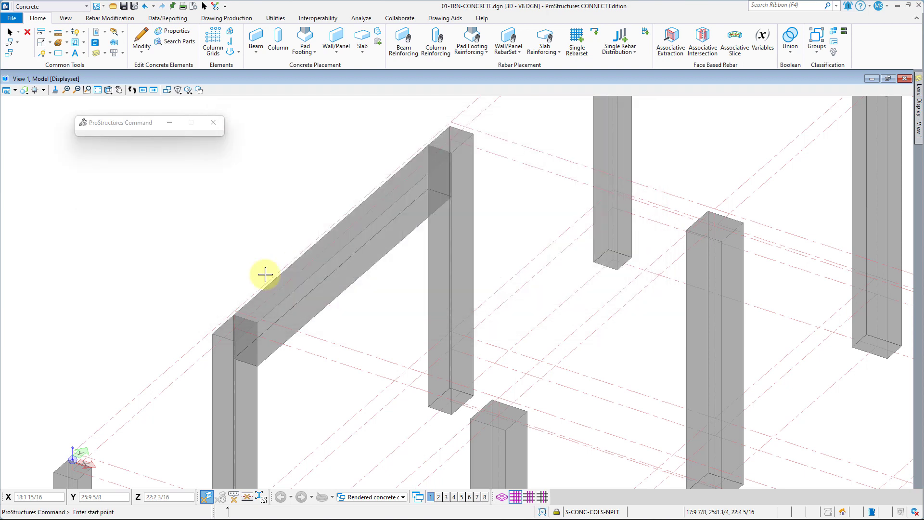
scroll(390, 207, down, 3)
scroll(391, 173, up, 8)
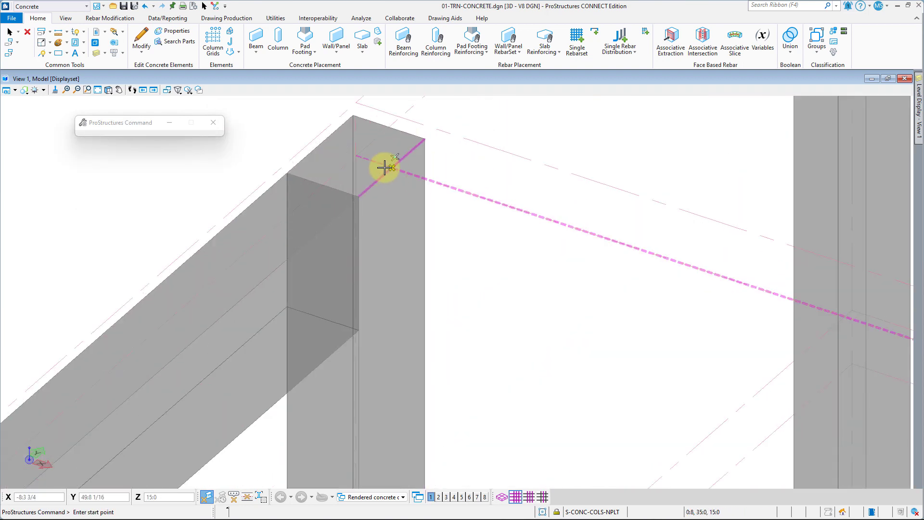
click(391, 167)
scroll(544, 245, down, 2)
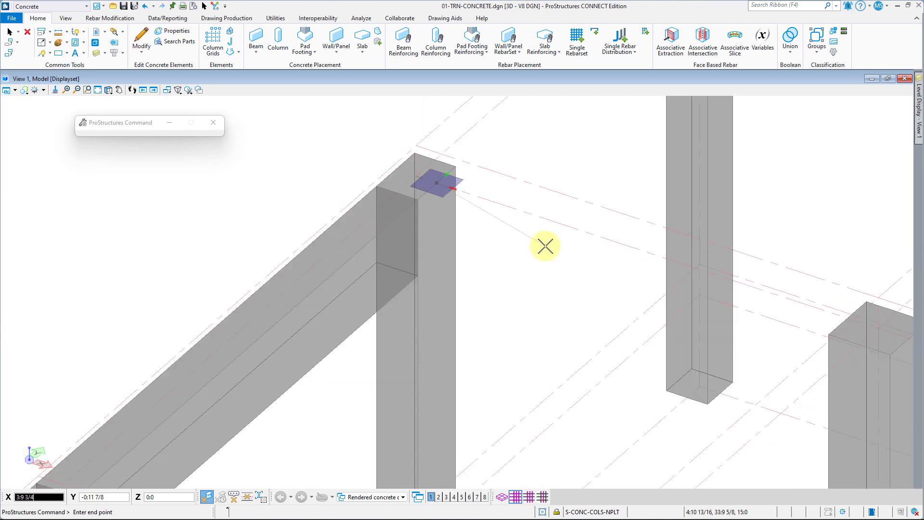
middle_drag(616, 278, 433, 250)
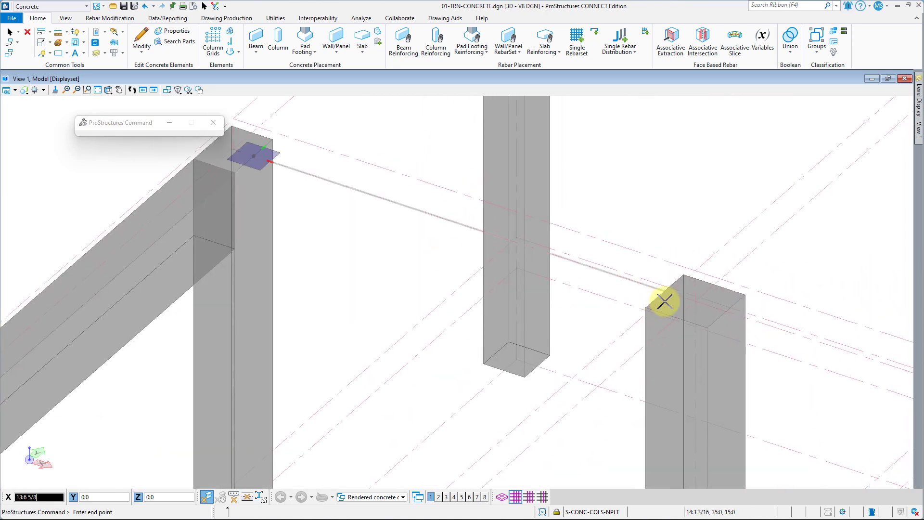
scroll(654, 303, up, 5)
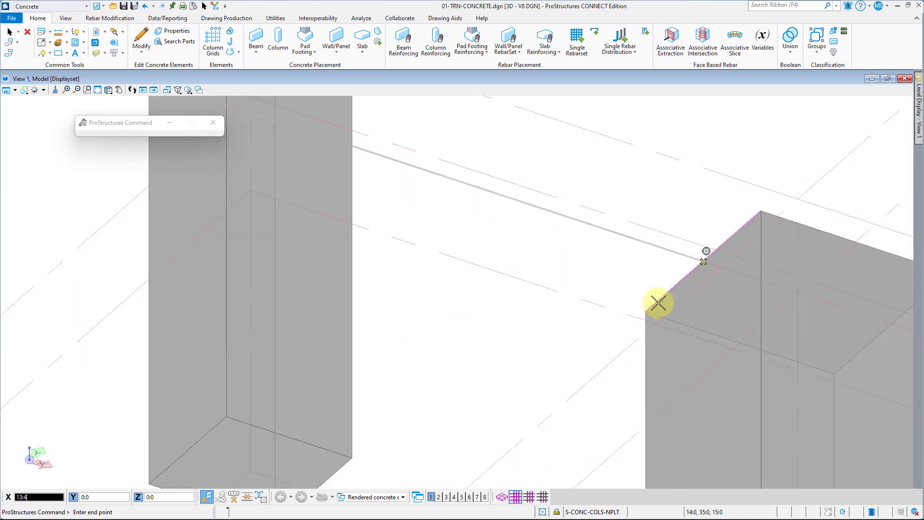
click(658, 302)
scroll(653, 296, down, 5)
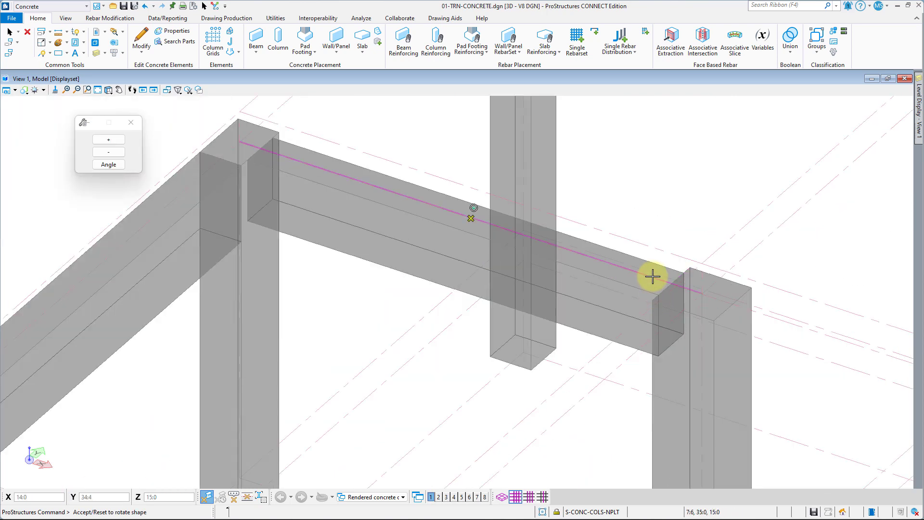
Step: Start the next beam at the beam-column corner, panning toward its target column
middle_drag(658, 233, 547, 316)
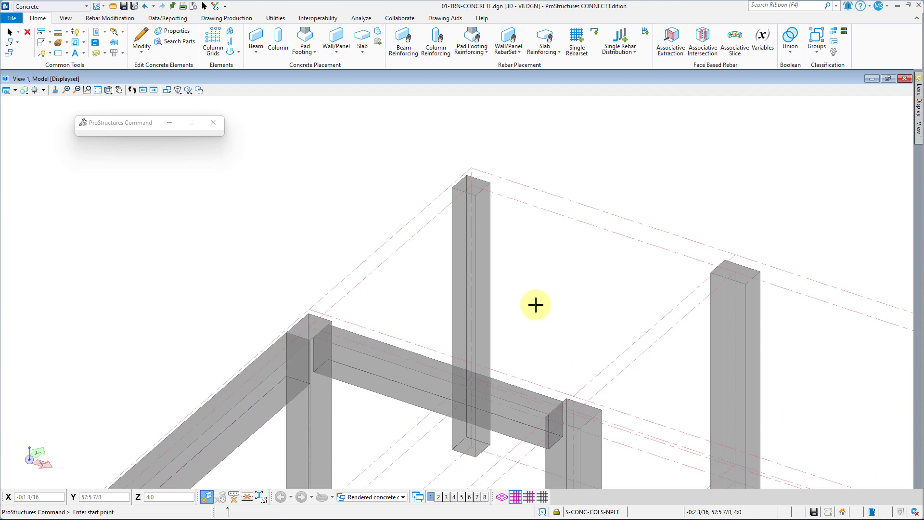
scroll(619, 384, up, 4)
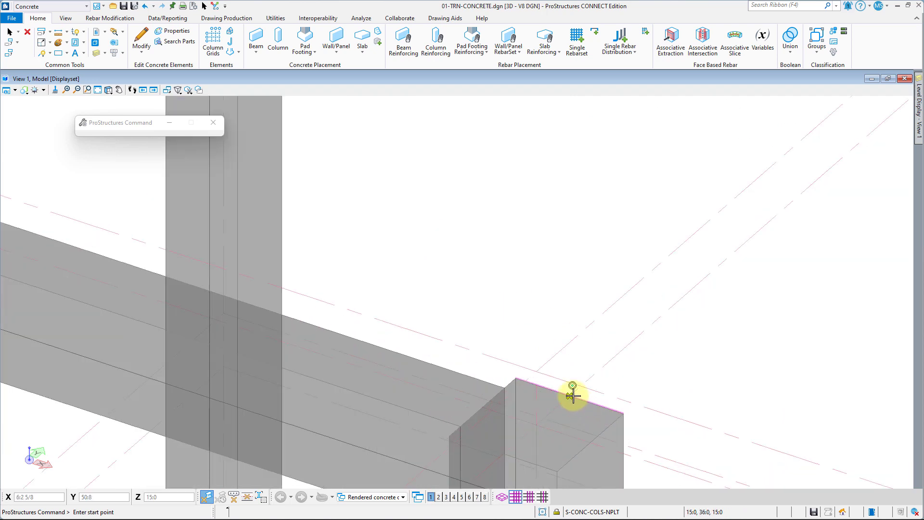
click(571, 390)
scroll(594, 365, down, 4)
middle_drag(690, 308, 575, 336)
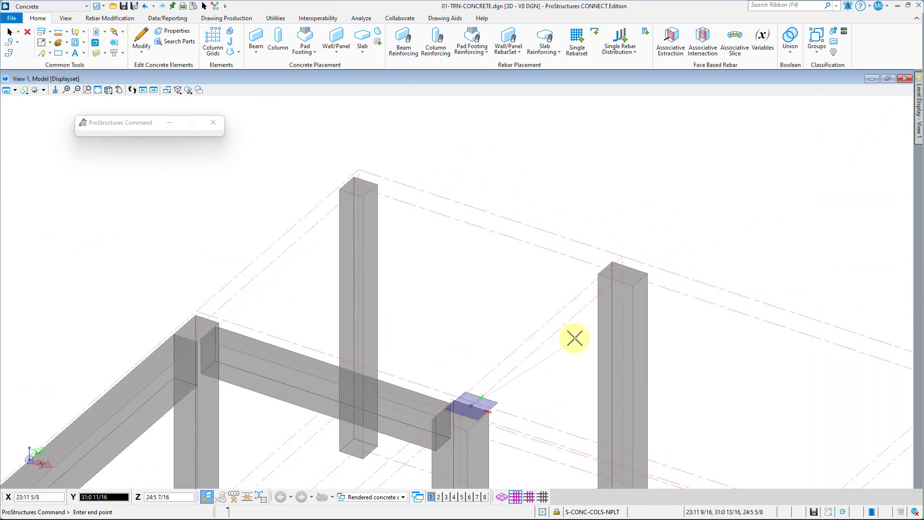
scroll(599, 274, up, 5)
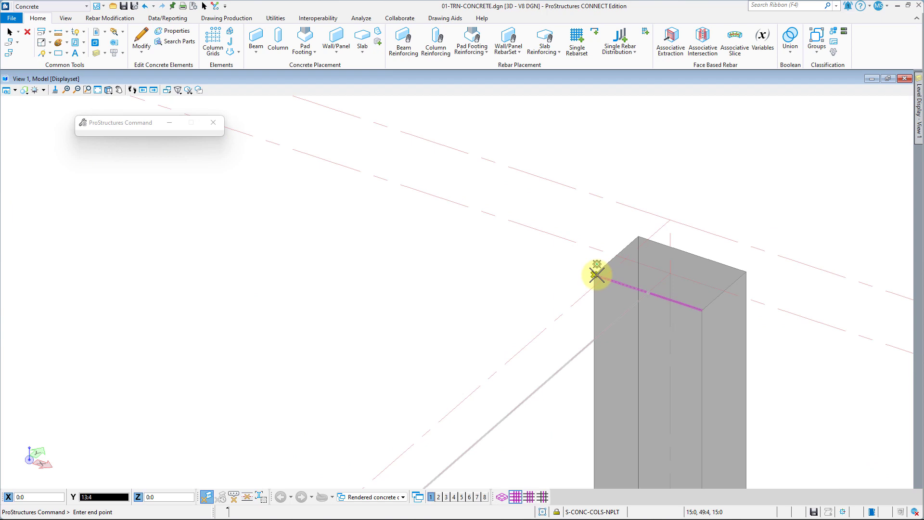
scroll(596, 274, down, 6)
middle_drag(629, 336, 512, 207)
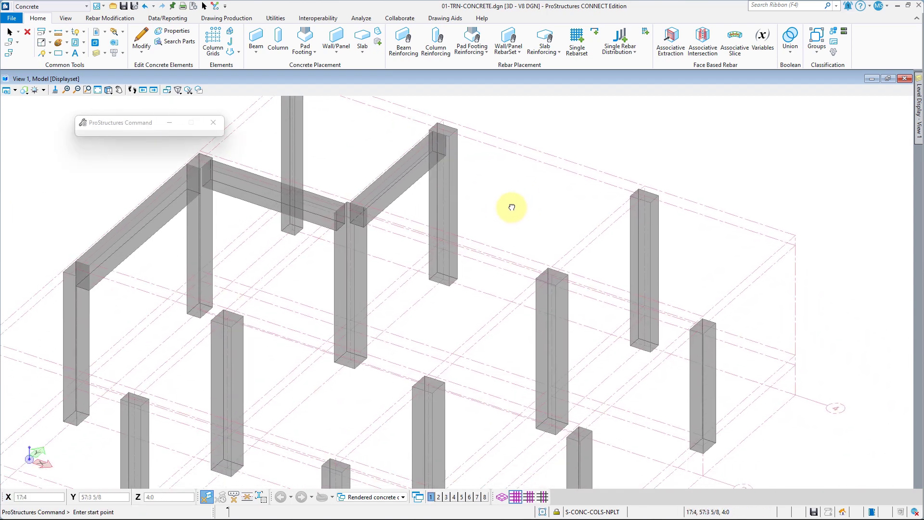
Step: Place a beam between the next two neighbouring column tops
scroll(553, 274, up, 5)
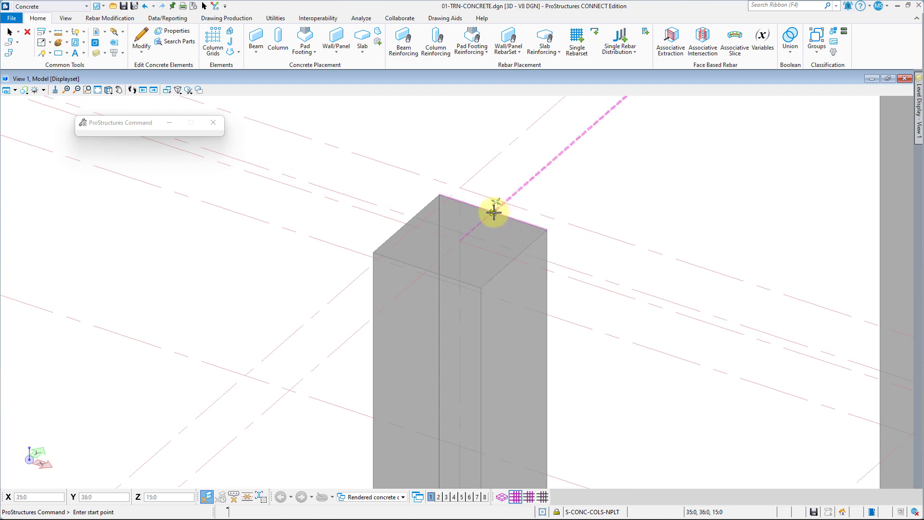
scroll(495, 212, down, 5)
middle_drag(556, 169, 452, 315)
click(426, 324)
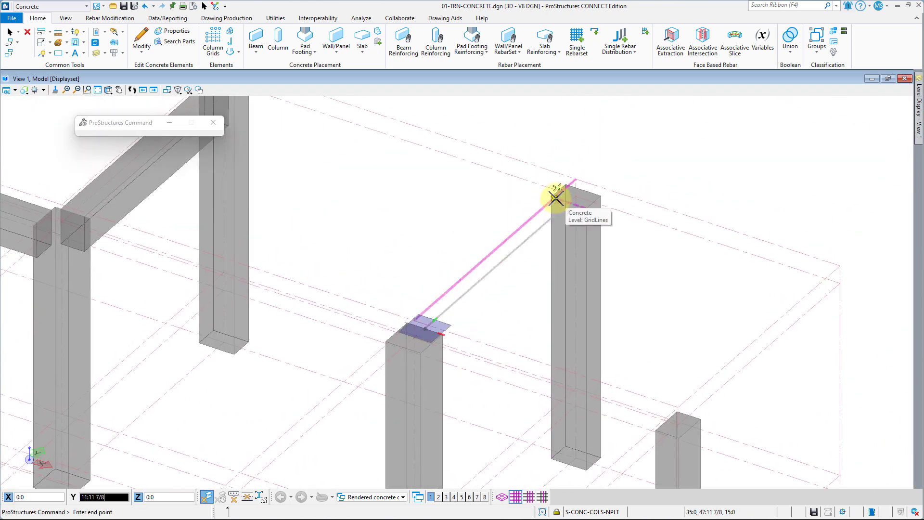
scroll(556, 197, up, 3)
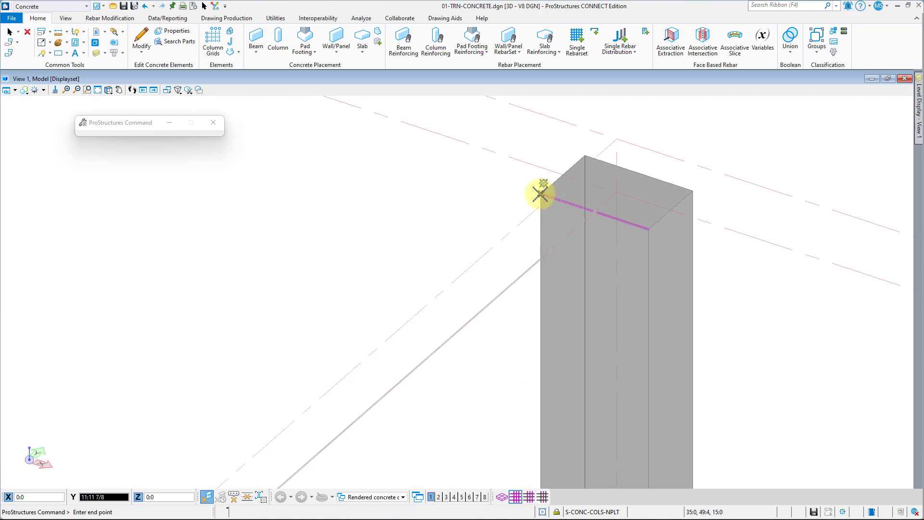
click(539, 193)
scroll(474, 231, down, 5)
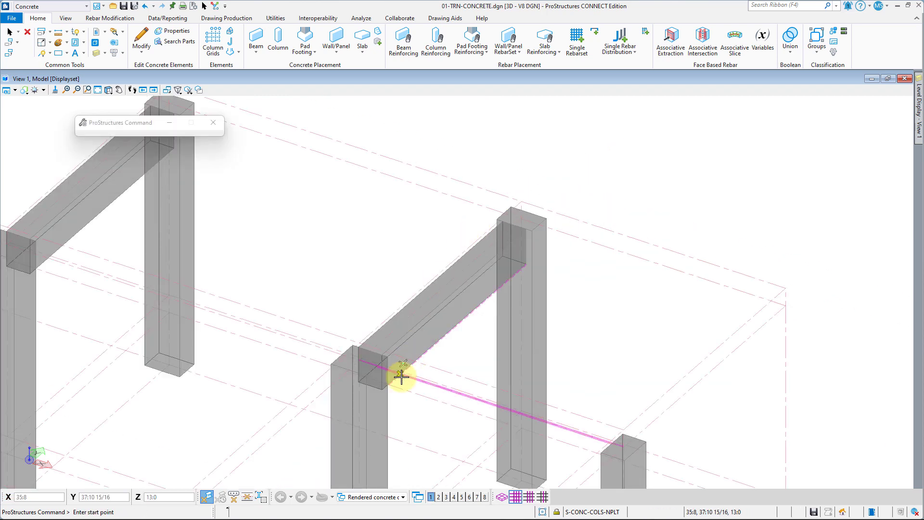
Step: Place another beam from the grid-line column to the far column's corner
scroll(401, 375, up, 3)
shift+middle_drag(268, 367, 419, 295)
click(393, 287)
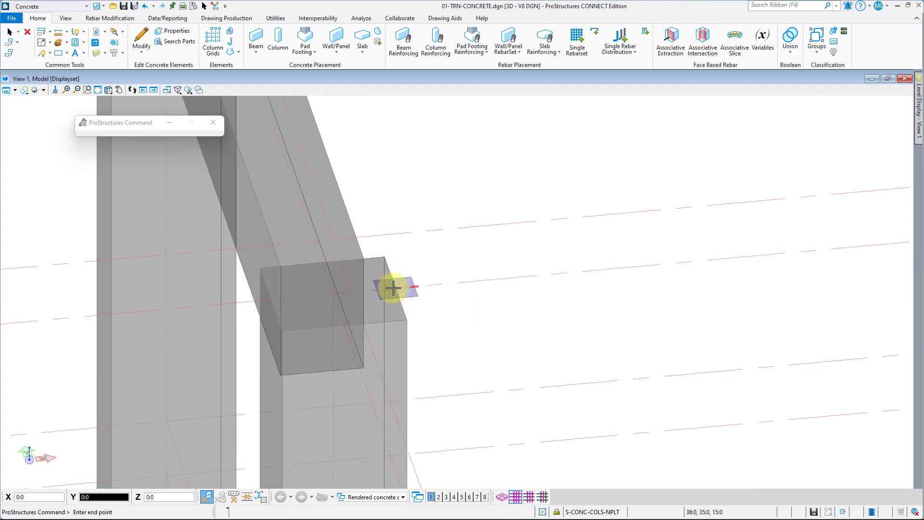
scroll(392, 288, down, 4)
scroll(538, 273, up, 3)
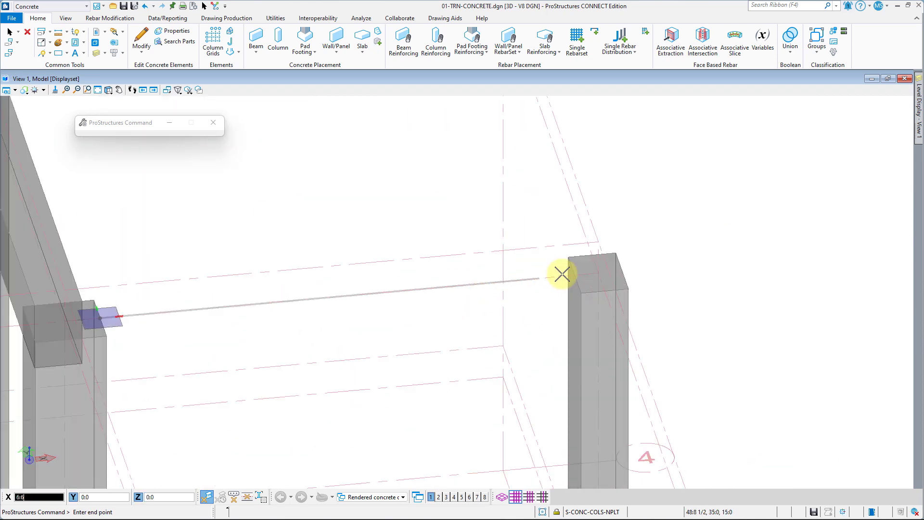
click(577, 272)
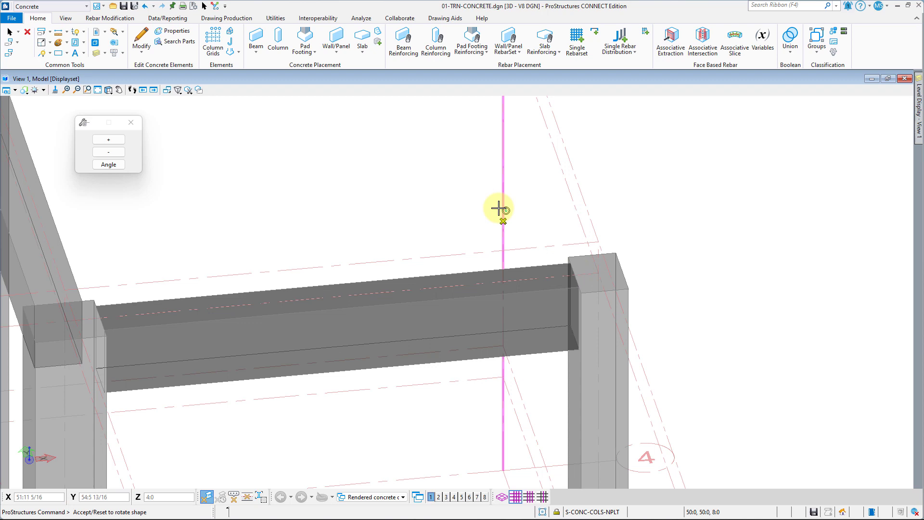
scroll(501, 206, down, 4)
Step: Place a beam from the near column's top corner to the right column's top
scroll(422, 288, down, 2)
scroll(427, 226, up, 2)
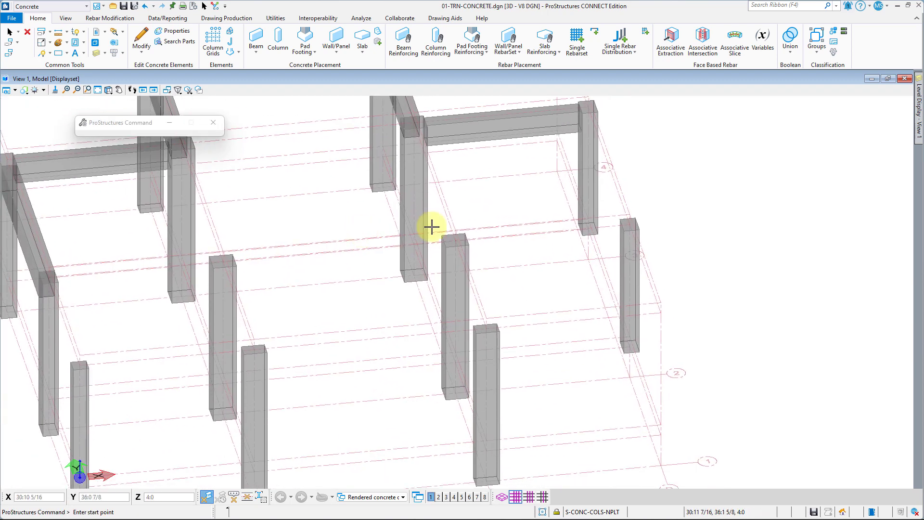
scroll(414, 244, up, 3)
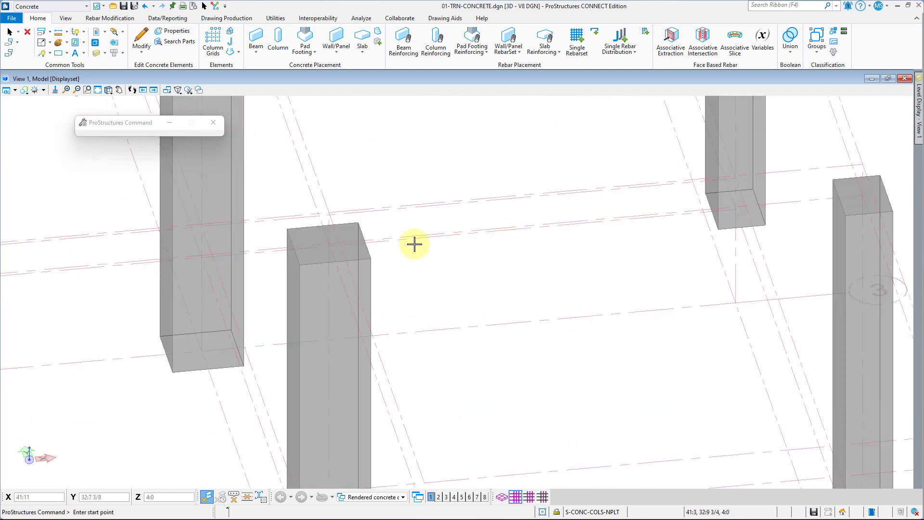
click(364, 241)
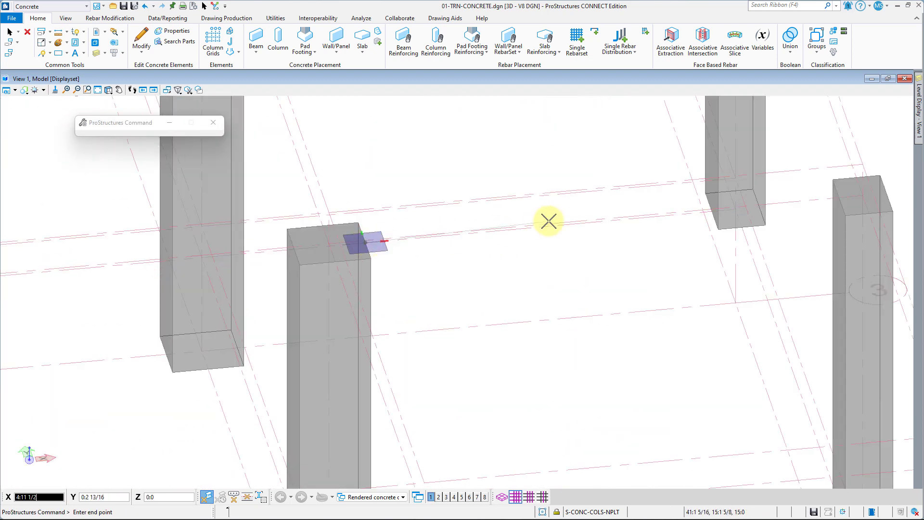
click(841, 203)
scroll(726, 249, down, 4)
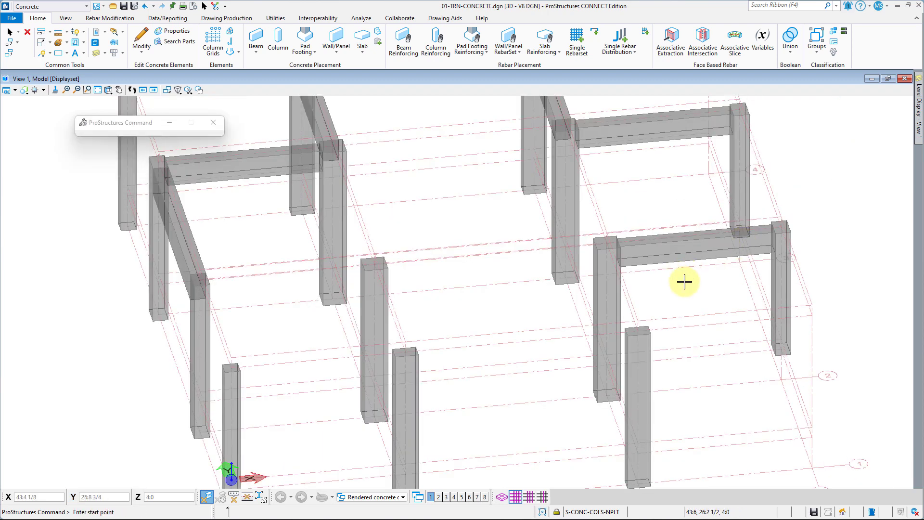
Step: Place a beam from a beam corner across the frame to the far column
middle_drag(683, 281, 645, 248)
scroll(568, 216, up, 6)
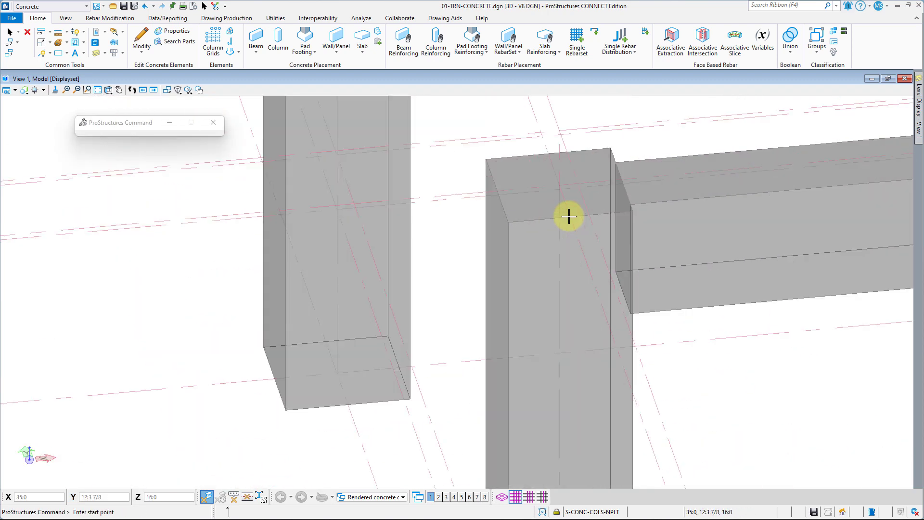
click(567, 216)
scroll(592, 289, down, 6)
scroll(611, 354, up, 5)
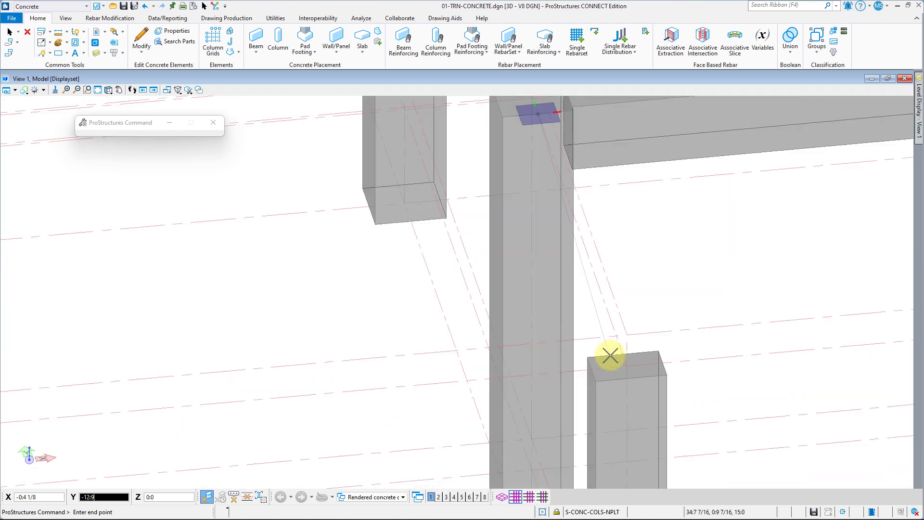
scroll(631, 352, down, 6)
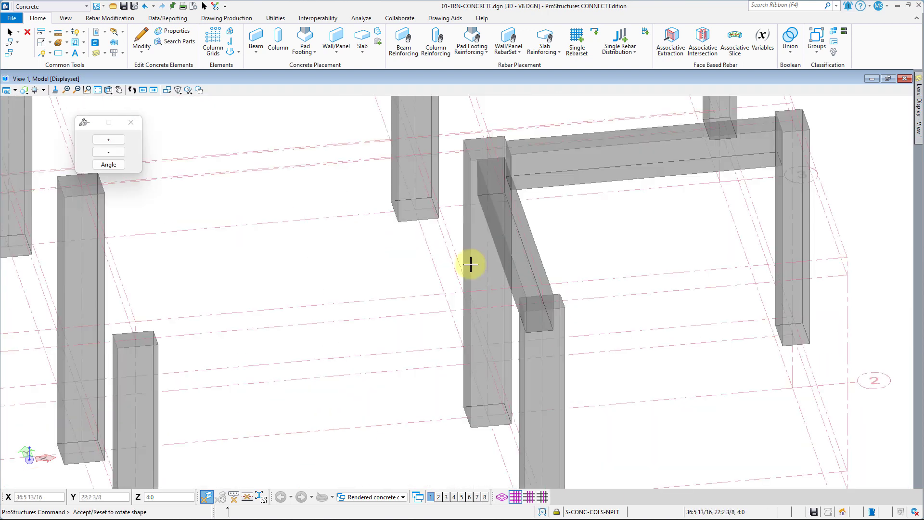
middle_drag(450, 311, 668, 247)
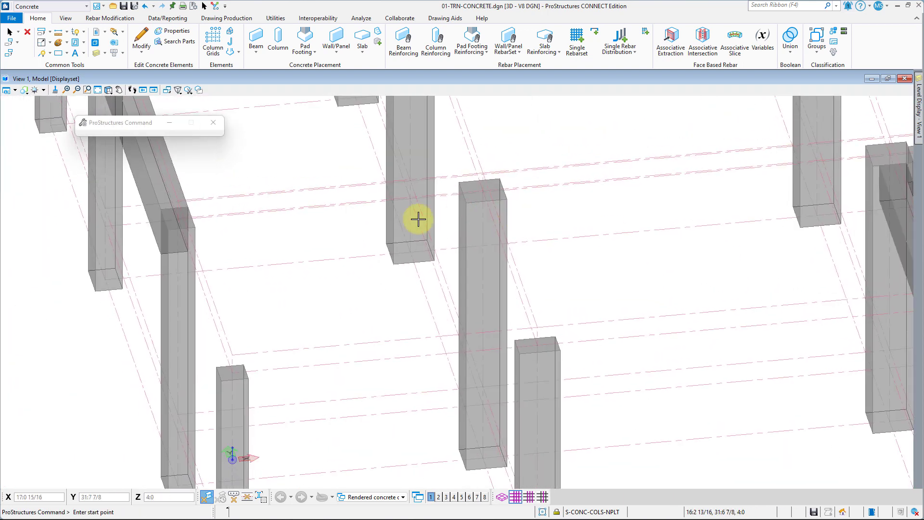
scroll(212, 216, up, 3)
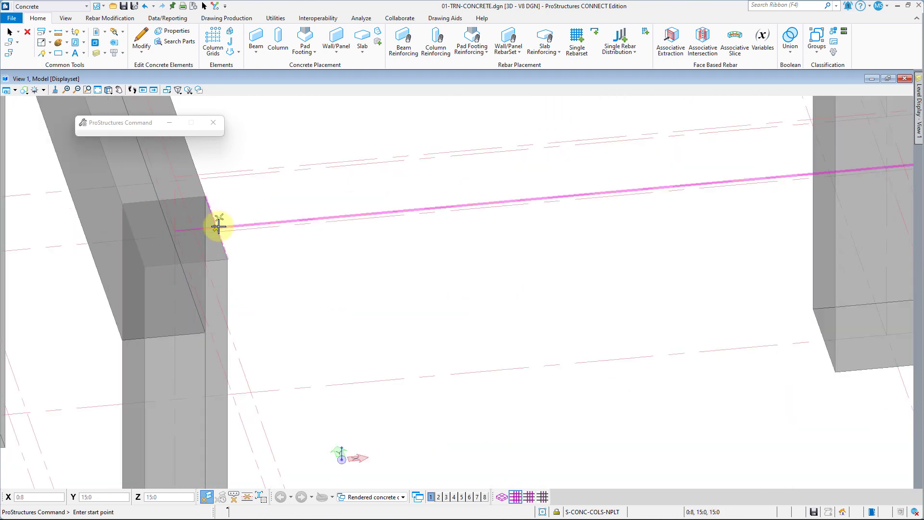
click(213, 222)
scroll(299, 231, down, 2)
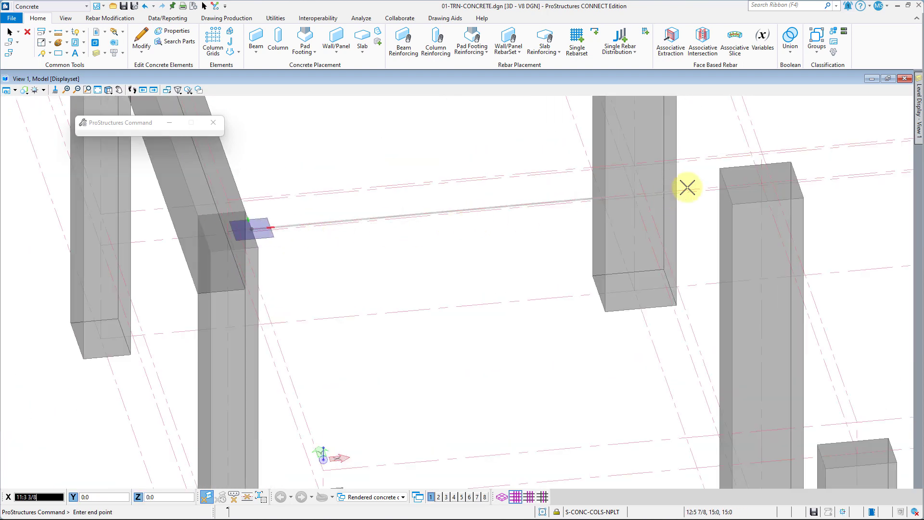
click(727, 184)
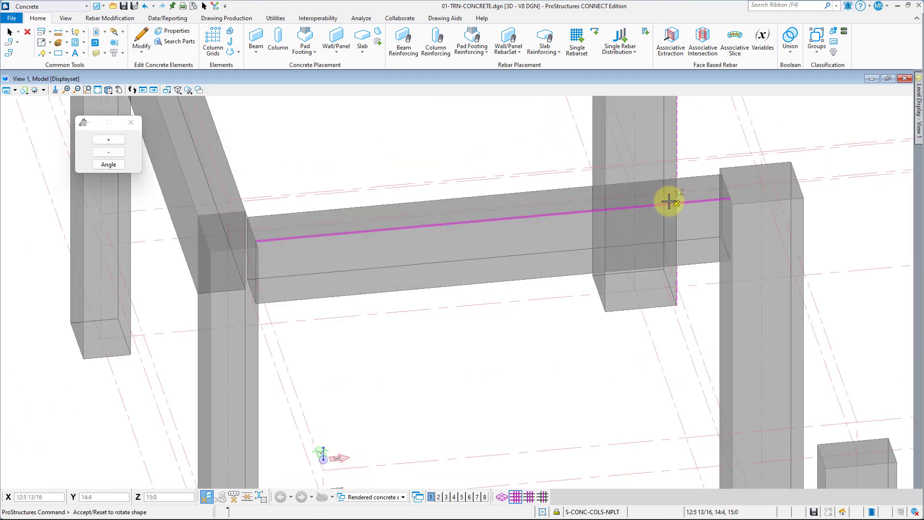
scroll(642, 210, down, 2)
Step: Place one more beam between column tops and orbit the model to inspect it
middle_drag(566, 229, 413, 212)
scroll(412, 212, down, 1)
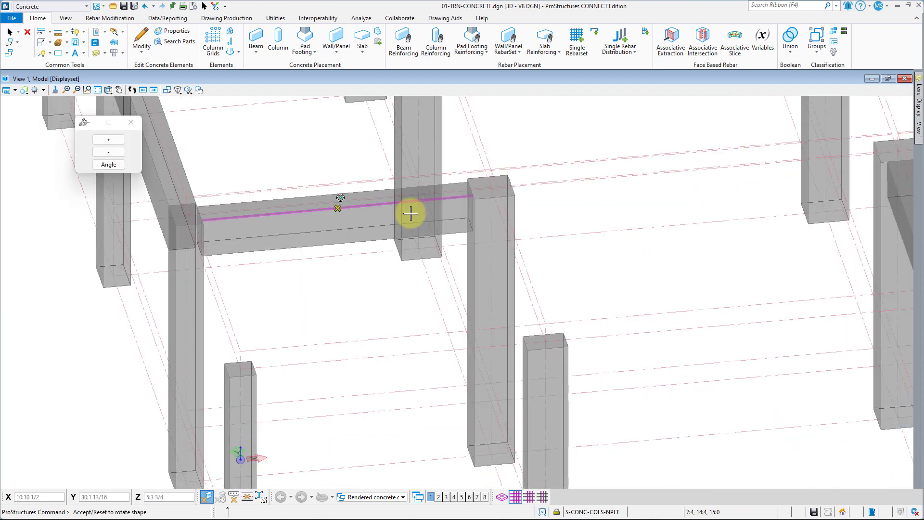
scroll(496, 197, up, 5)
click(477, 207)
scroll(476, 207, down, 5)
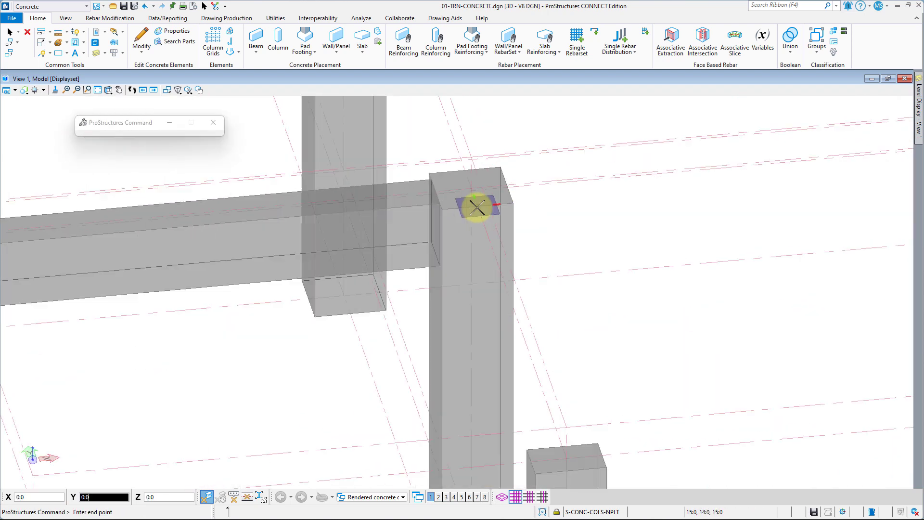
scroll(501, 291, up, 5)
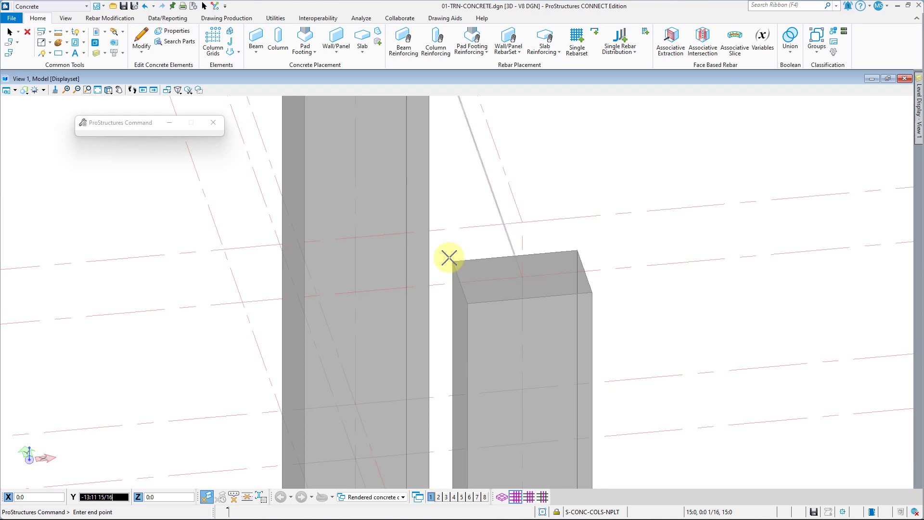
click(452, 257)
scroll(481, 208, down, 5)
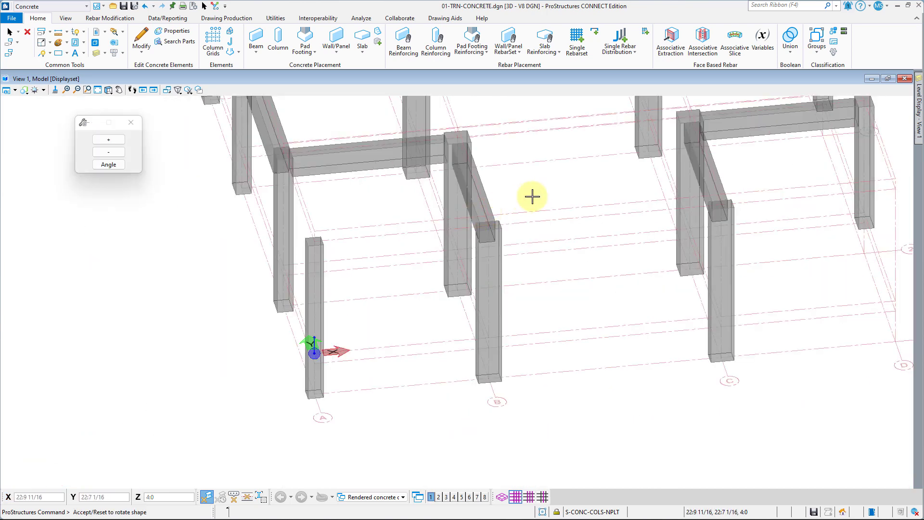
shift+middle_drag(533, 196, 433, 226)
Step: Fit the structure in right isometric view and reopen the beam settings for a 1:4 × 2:8 beam
click(168, 91)
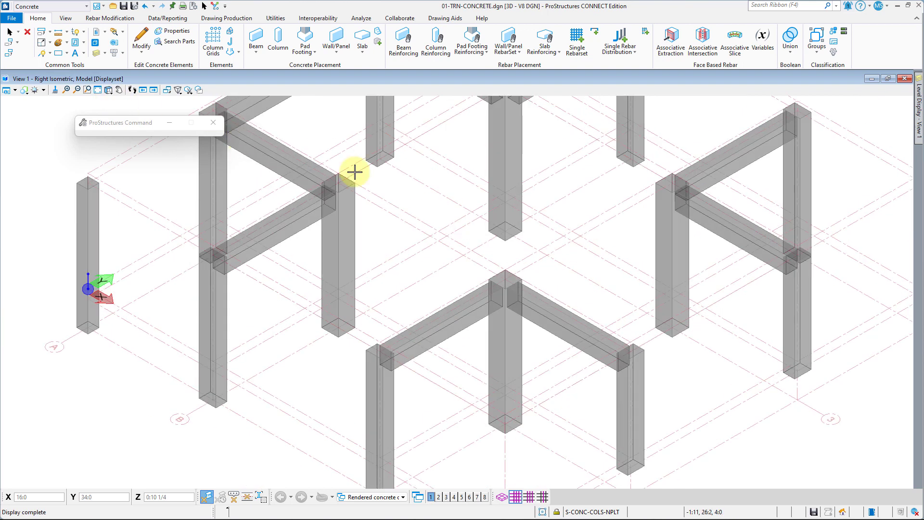
middle_drag(355, 168, 320, 181)
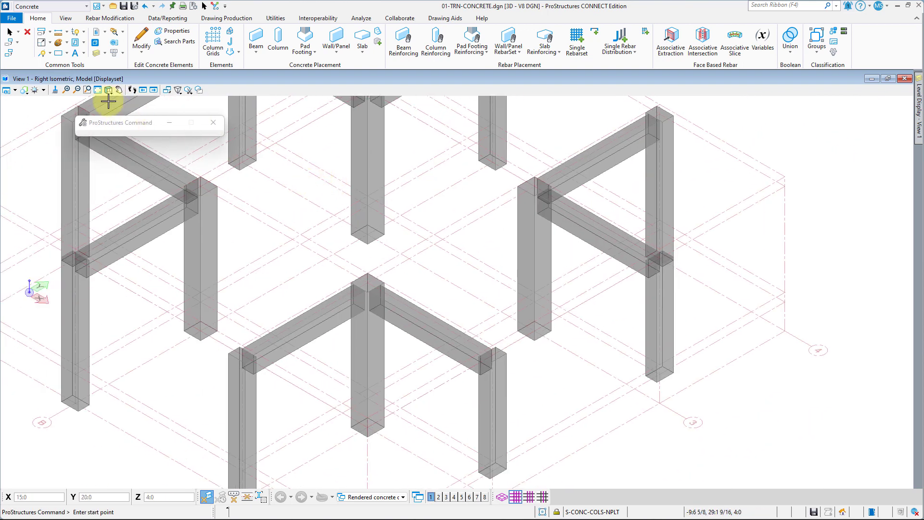
click(98, 91)
right_click(332, 154)
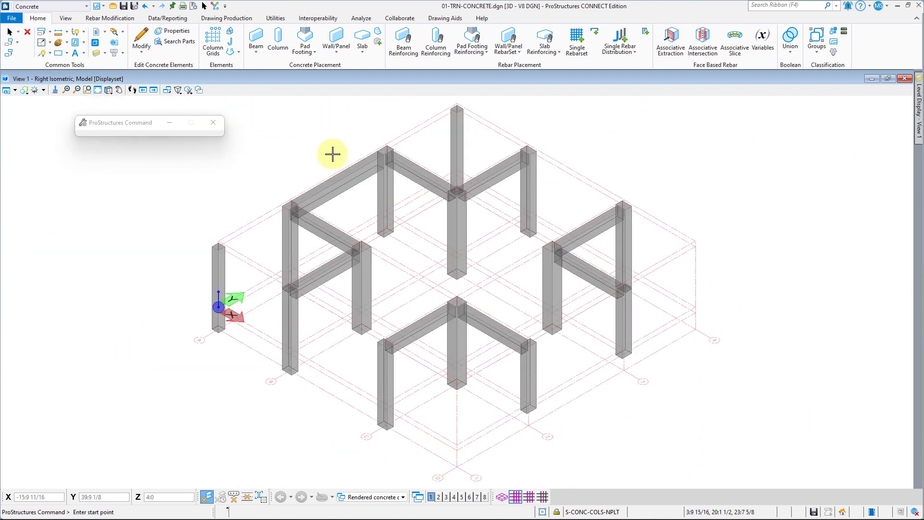
drag(348, 117, 522, 132)
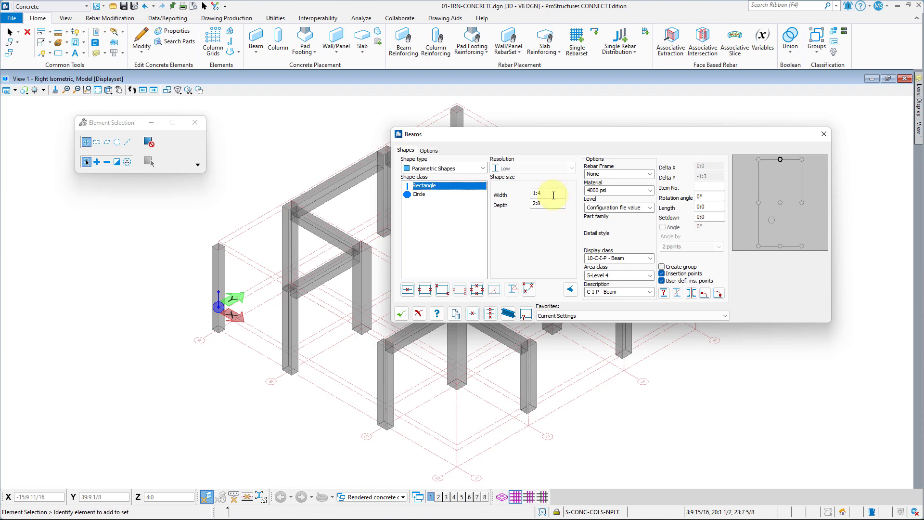
Step: Place a 1:4 × 2:8 beam from a column-top corner to the next column top
click(437, 291)
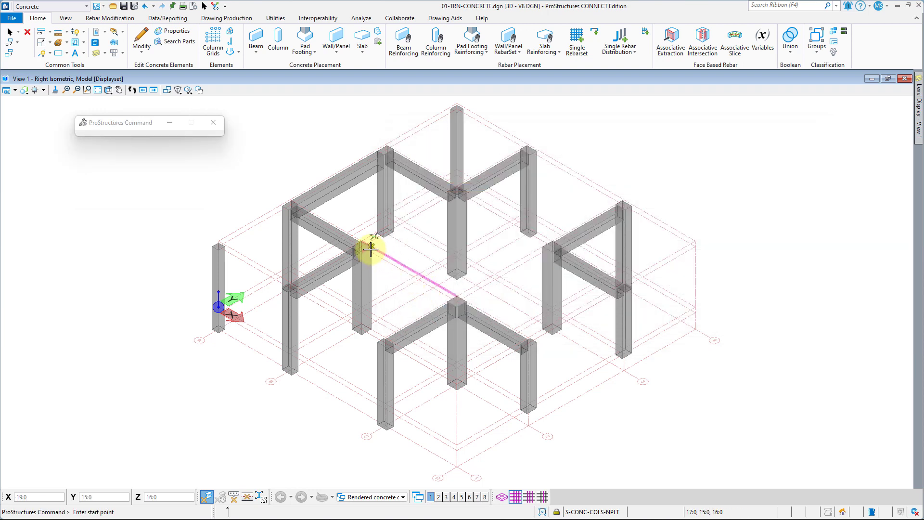
scroll(356, 235, up, 5)
shift+middle_drag(349, 225, 439, 233)
click(382, 274)
scroll(382, 273, down, 3)
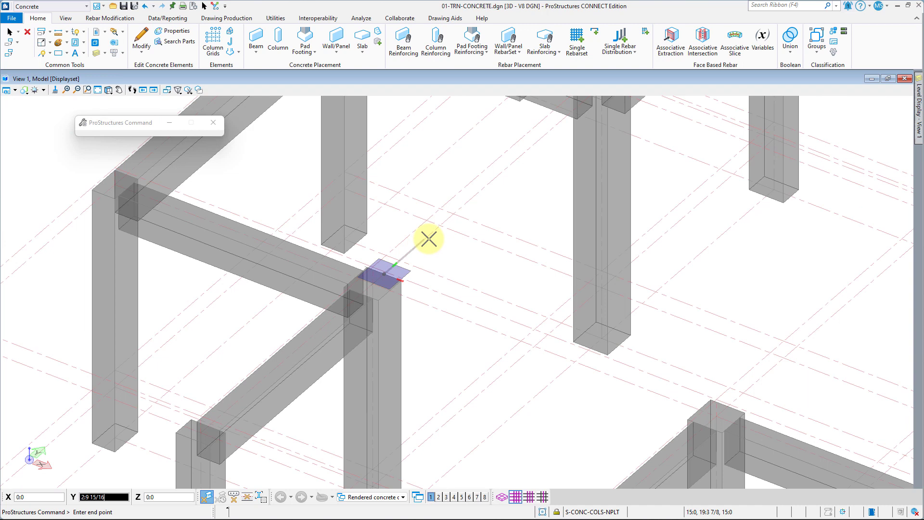
scroll(518, 250, up, 4)
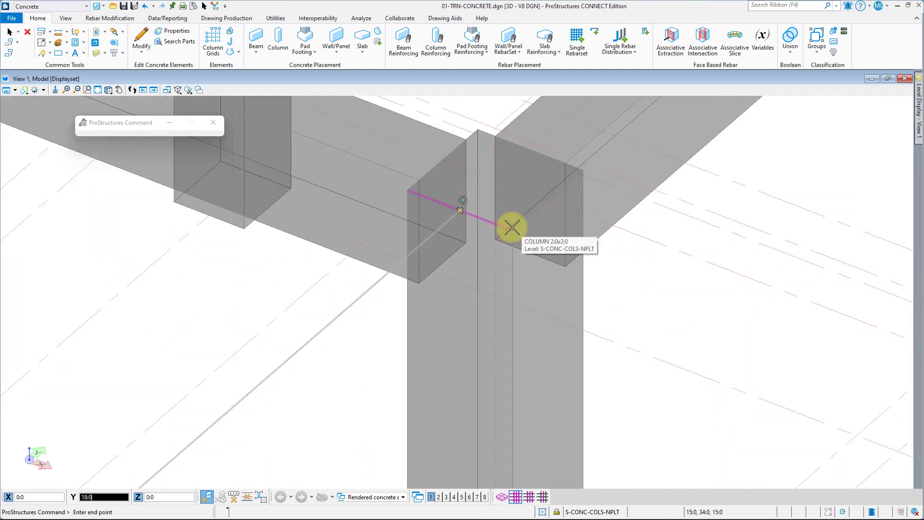
scroll(511, 226, down, 3)
click(526, 221)
Step: Finish another beam at the snapped point on a column top
scroll(524, 220, up, 3)
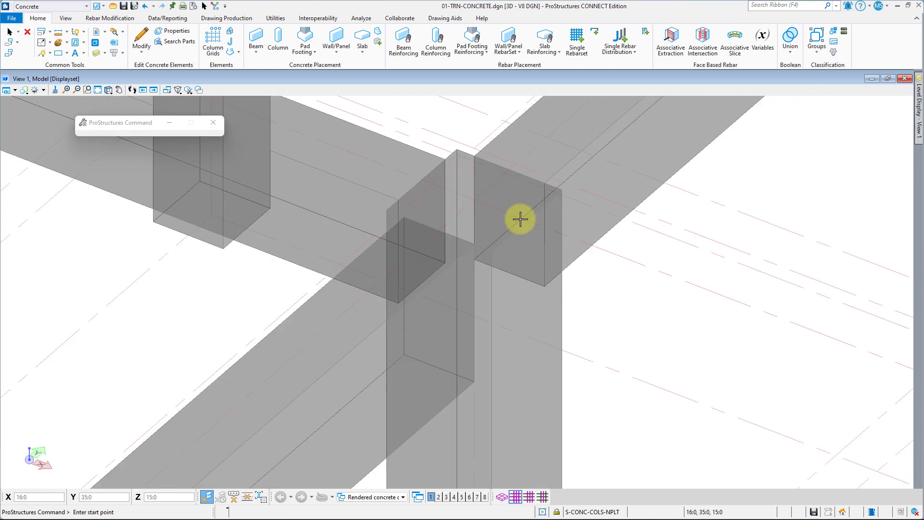
shift+middle_drag(519, 219, 499, 214)
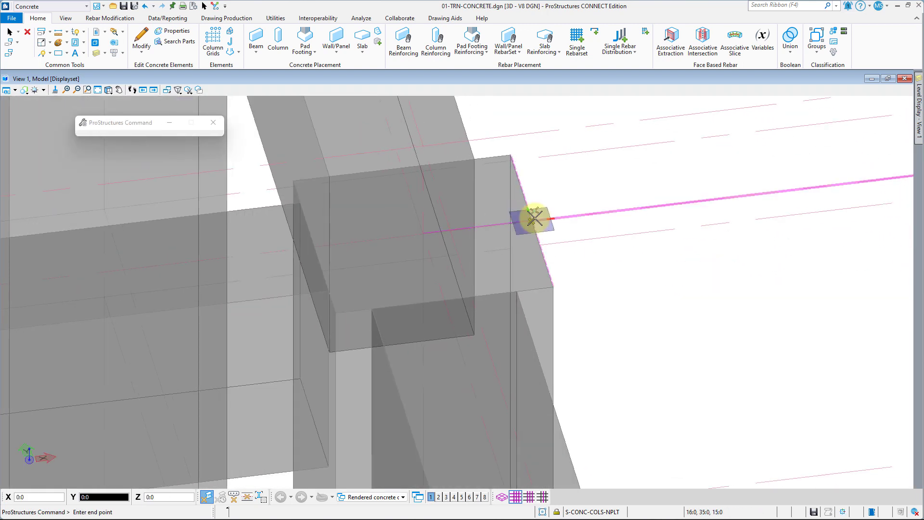
scroll(534, 219, down, 3)
scroll(407, 293, up, 2)
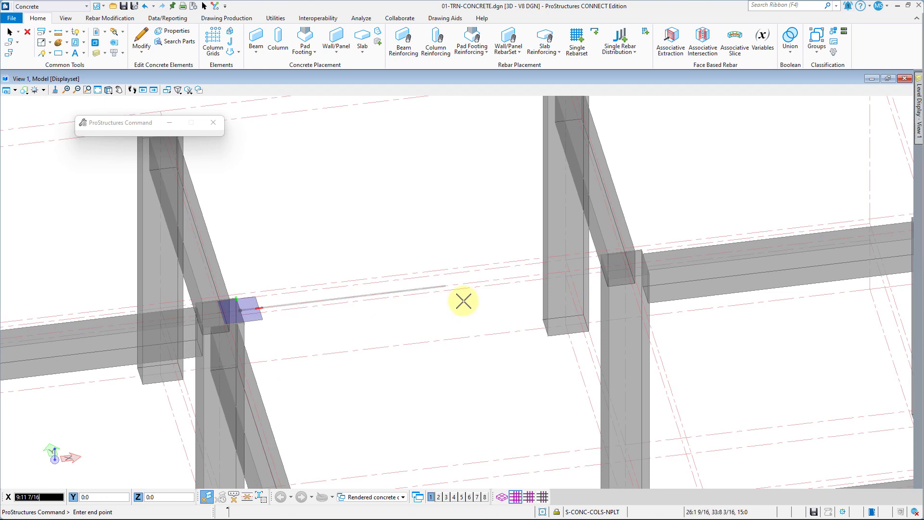
scroll(588, 268, up, 2)
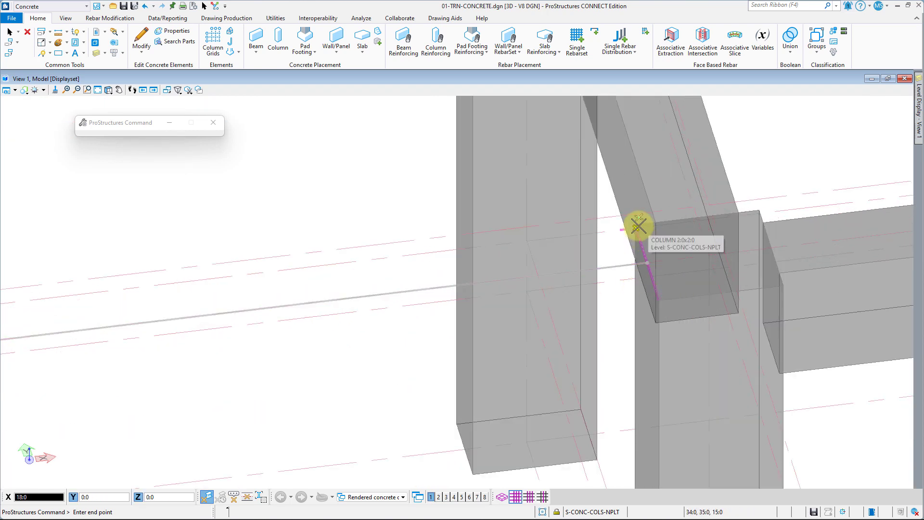
click(638, 226)
scroll(567, 305, down, 4)
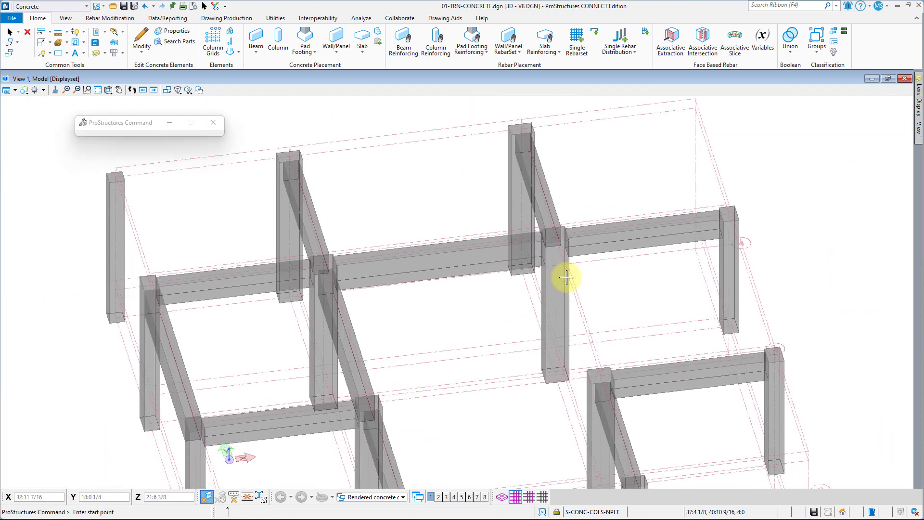
scroll(567, 278, up, 4)
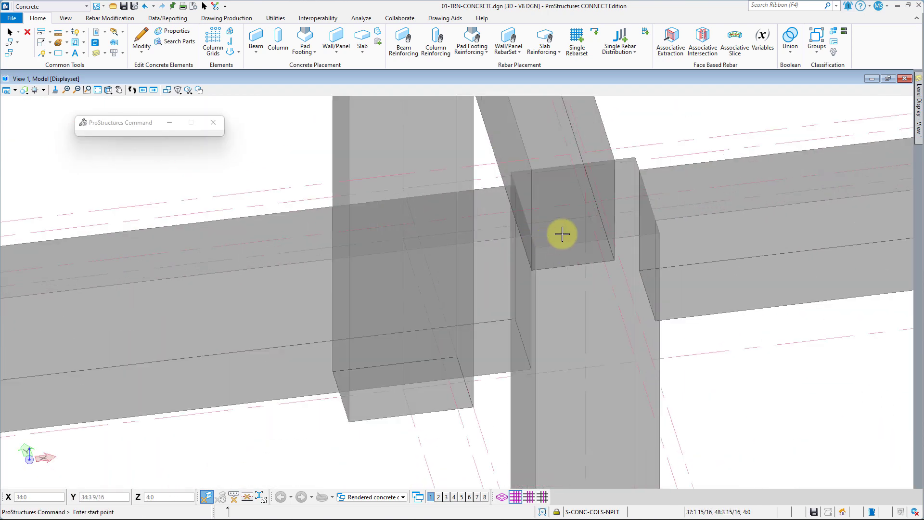
Step: Add a beam from the column-beam corner to a column top, accept it, and return to right isometric
click(599, 240)
scroll(600, 242, down, 4)
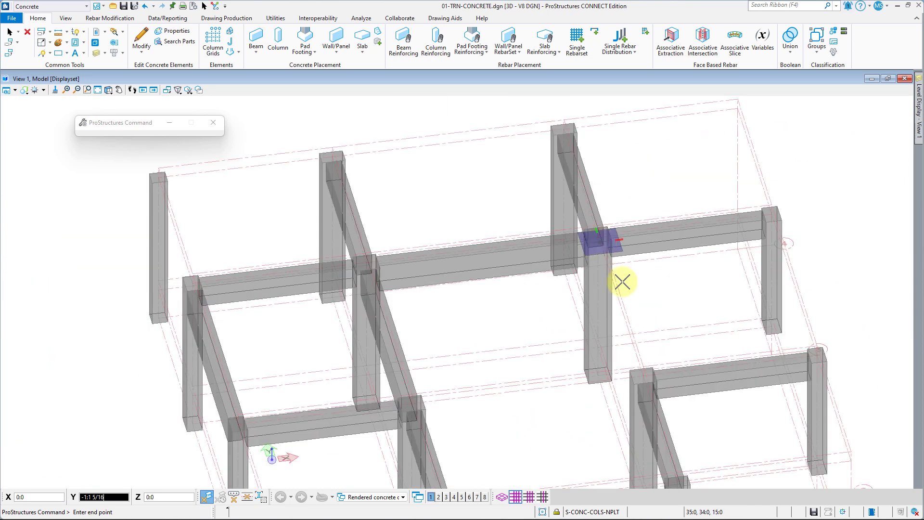
scroll(625, 366, up, 4)
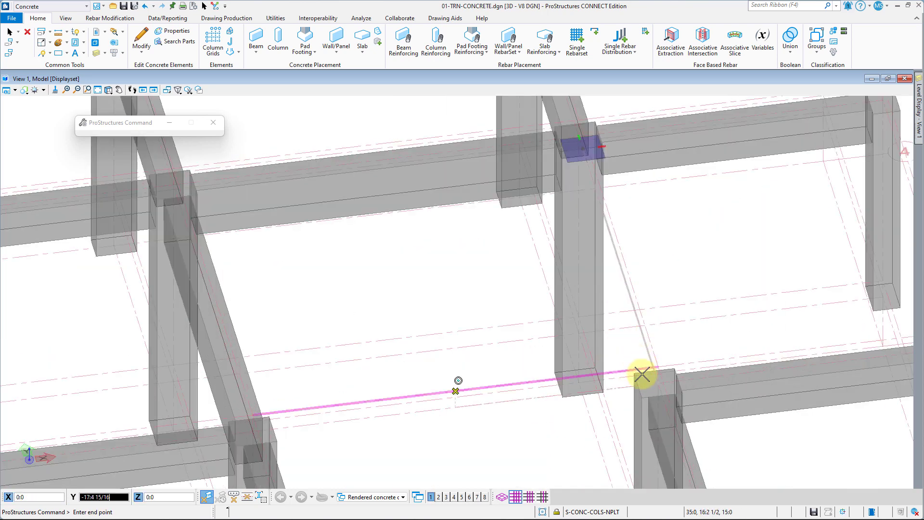
scroll(616, 370, down, 5)
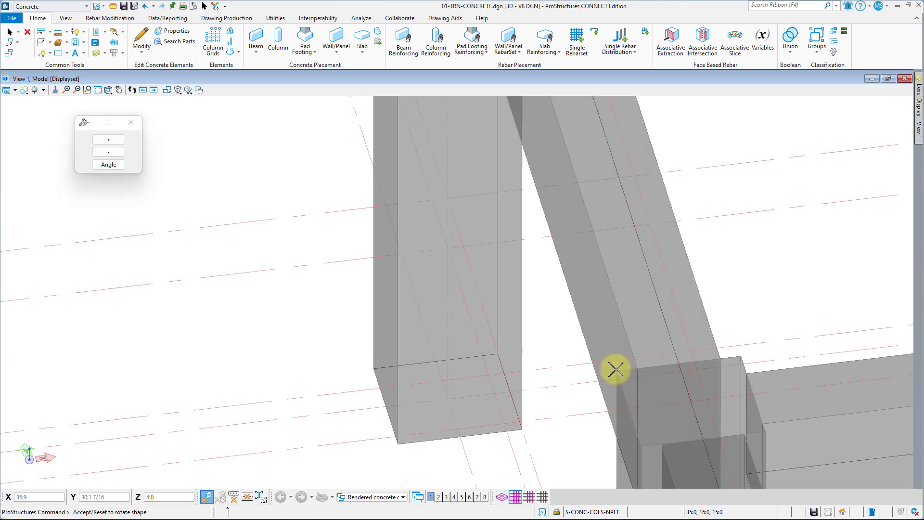
shift+middle_drag(606, 366, 392, 298)
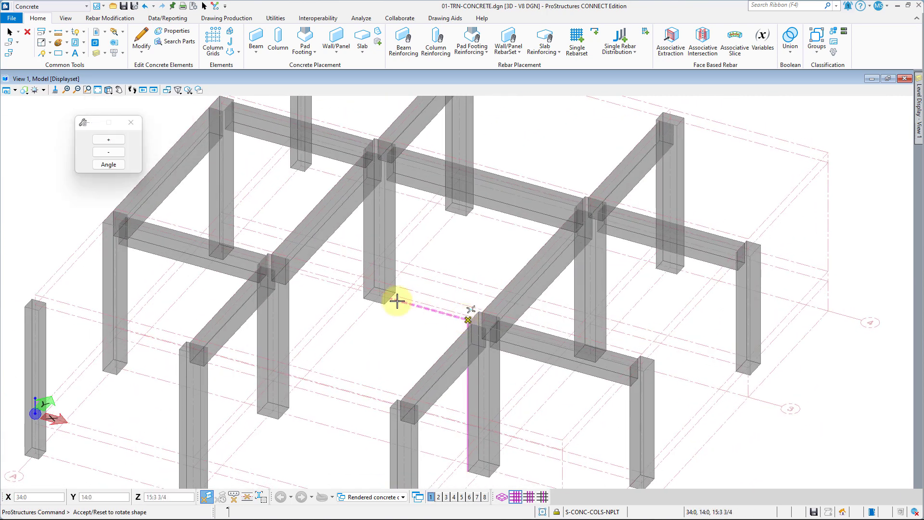
scroll(329, 237, up, 5)
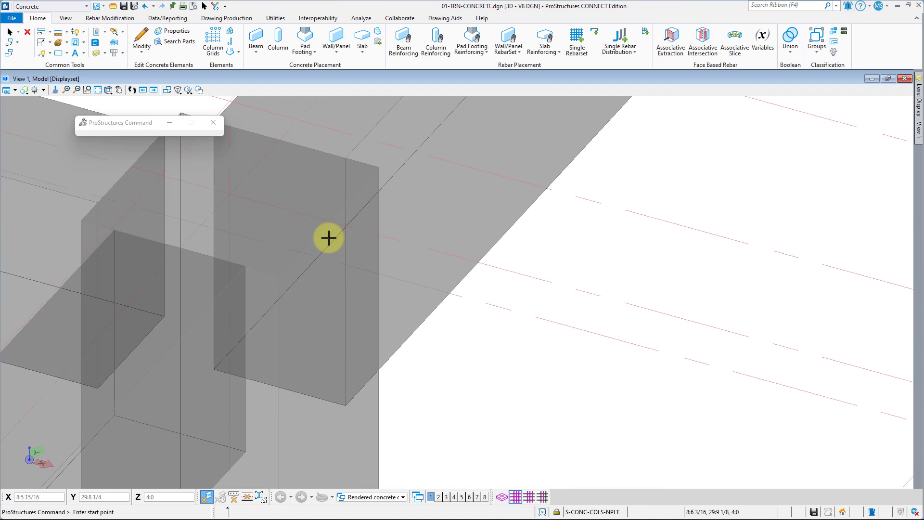
click(326, 226)
scroll(326, 224, down, 5)
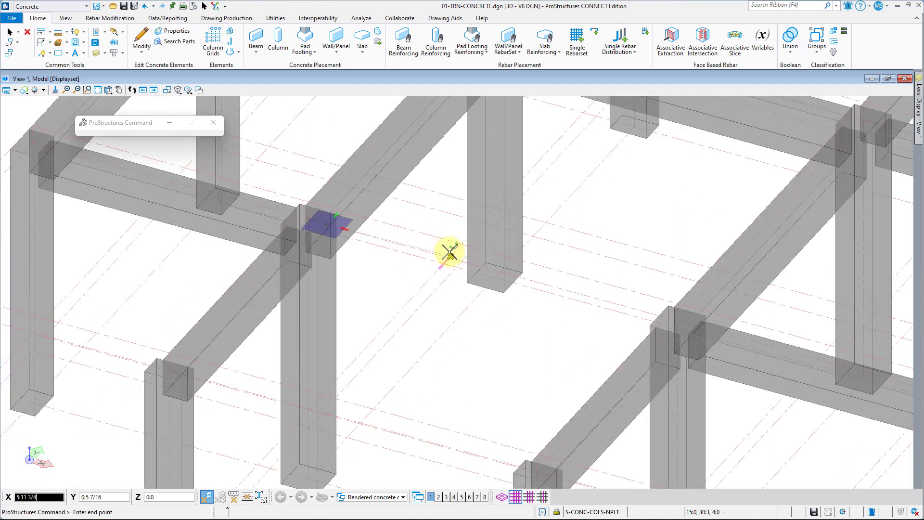
scroll(650, 302, up, 5)
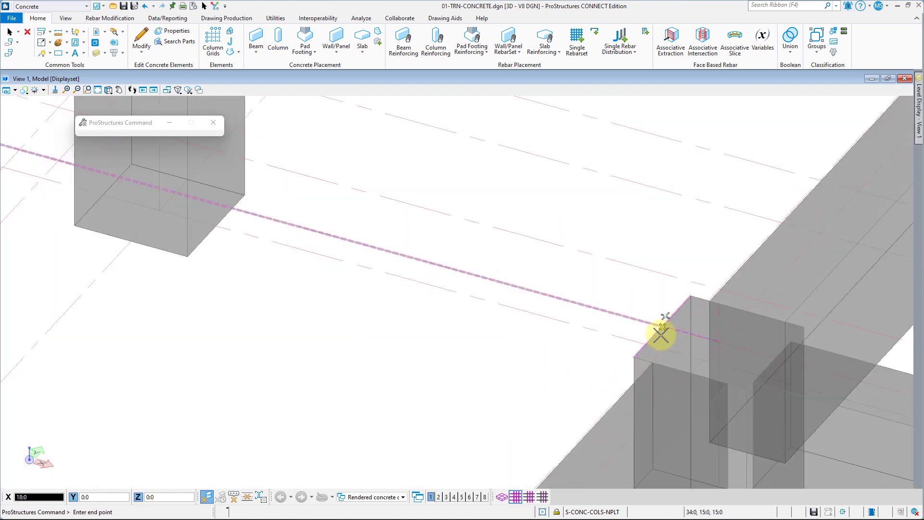
click(633, 354)
click(595, 261)
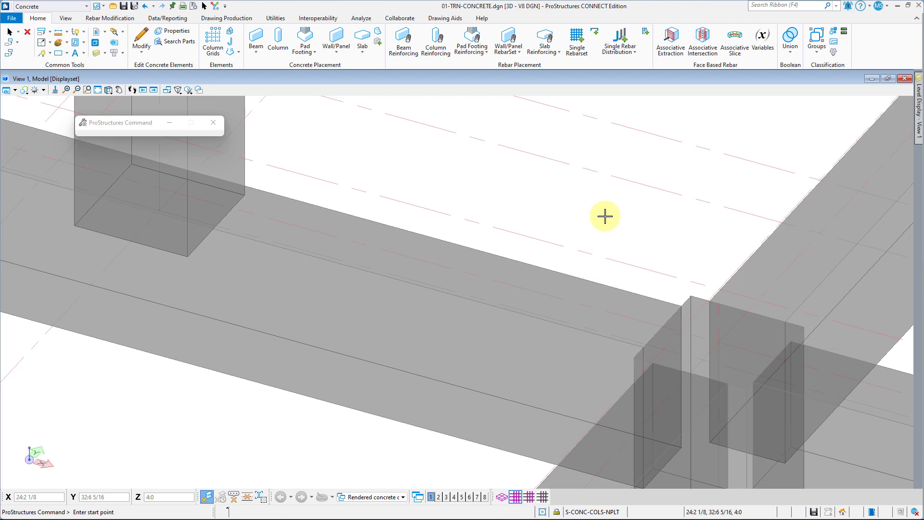
click(108, 90)
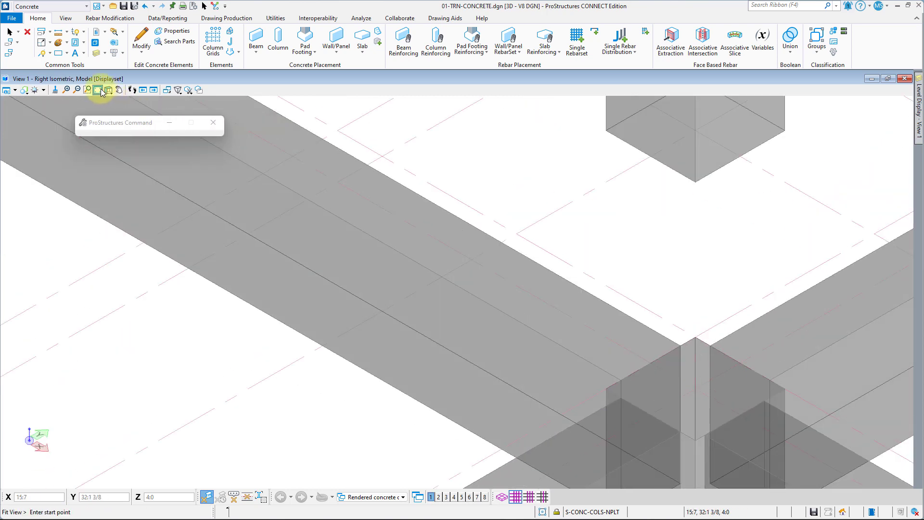
Step: Fit the finished frame in the view and close the Beams dialog
click(98, 90)
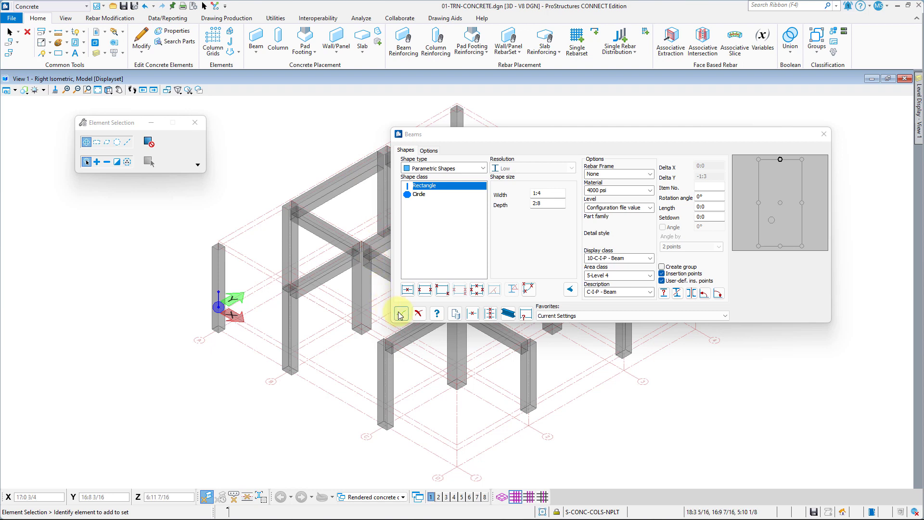
click(400, 314)
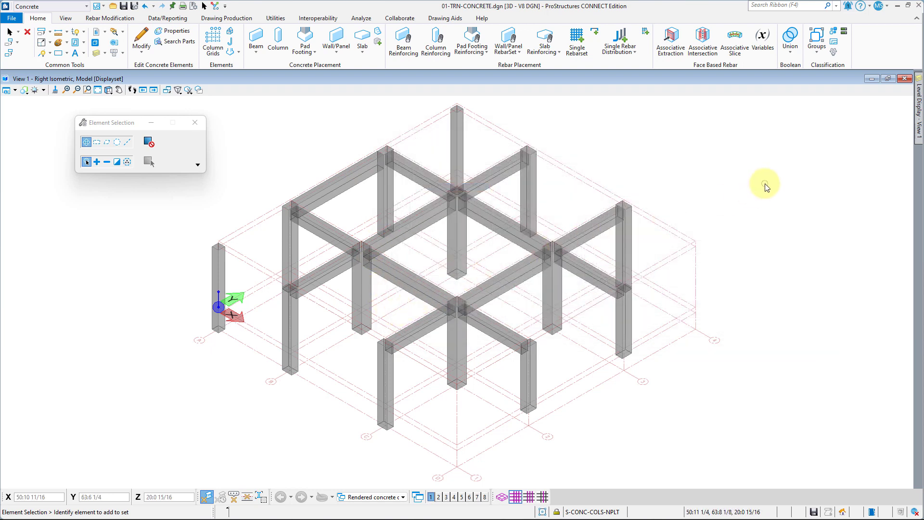